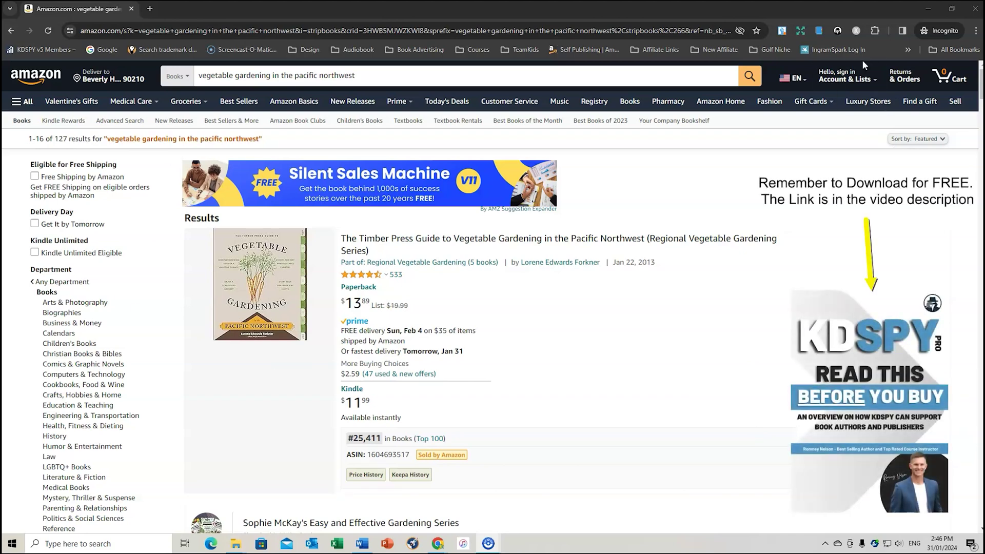
# - Run KDSPY on the raised-bed results, exclude book 20 from the averages, and copy the Trend Analysis prompt
pyautogui.click(838, 30)
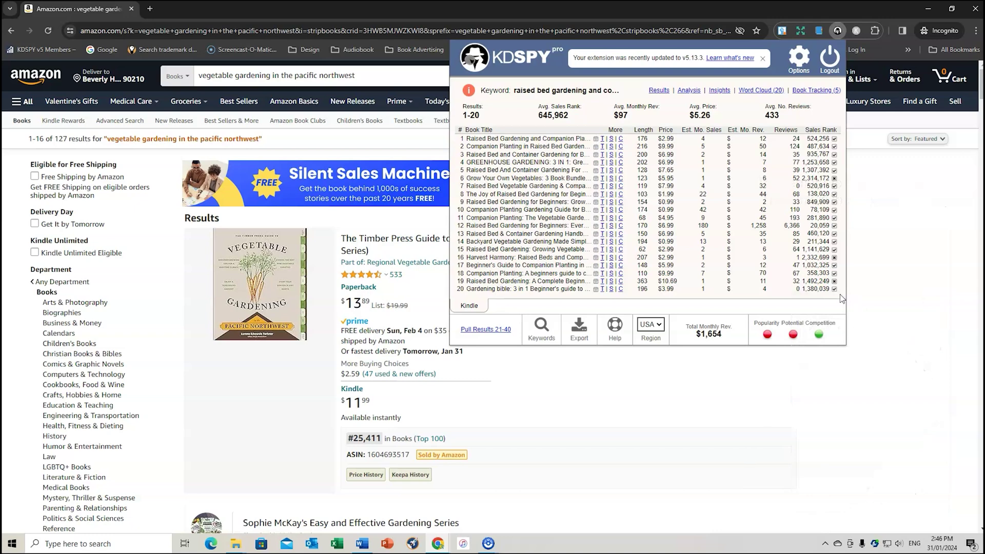
pyautogui.click(834, 289)
pyautogui.click(721, 92)
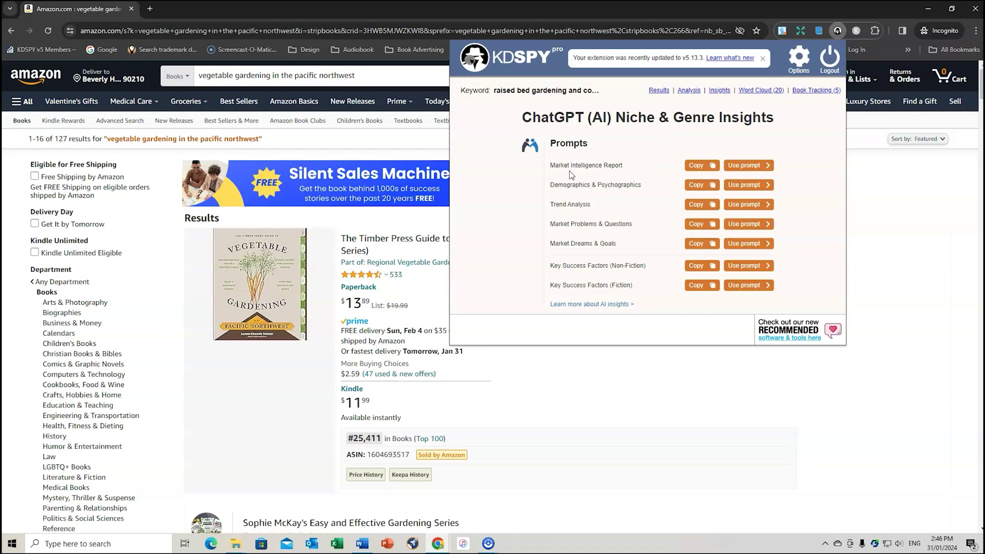
pyautogui.click(699, 166)
# - Paste the KDSPY Trend Analysis prompt into ChatGPT, send it, and follow the raised bed gardening report
pyautogui.hotkey('alt', 'Tab')
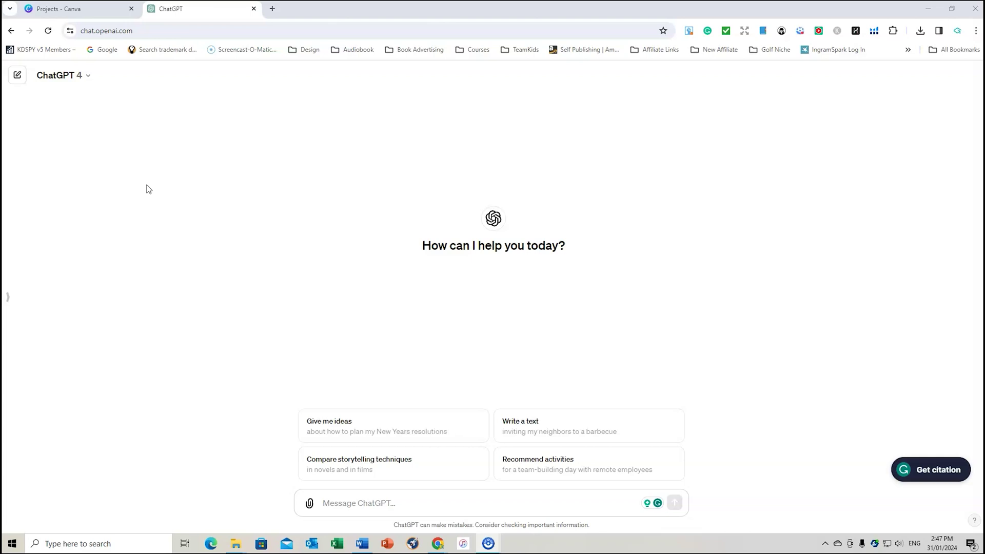
pyautogui.click(356, 505)
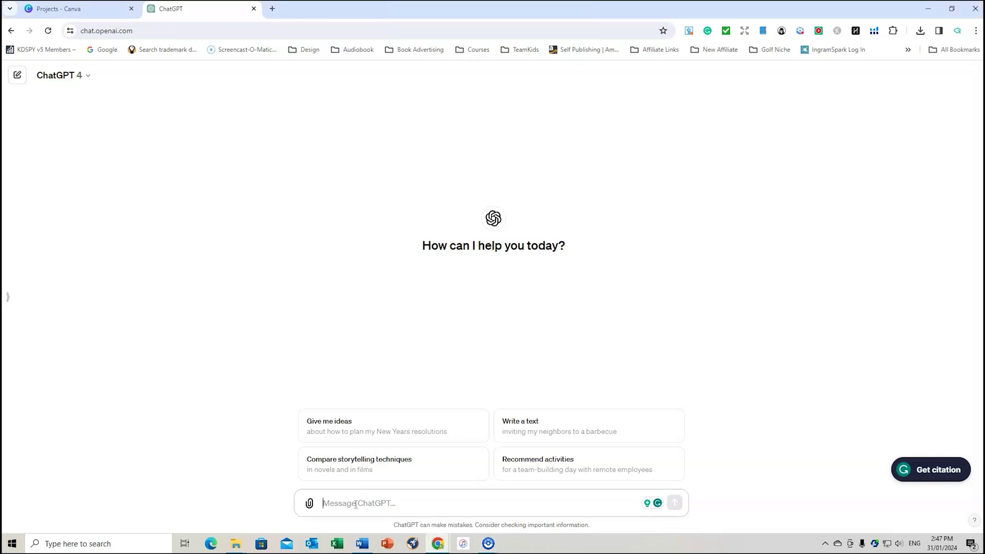
pyautogui.hotkey('ctrl', 'v')
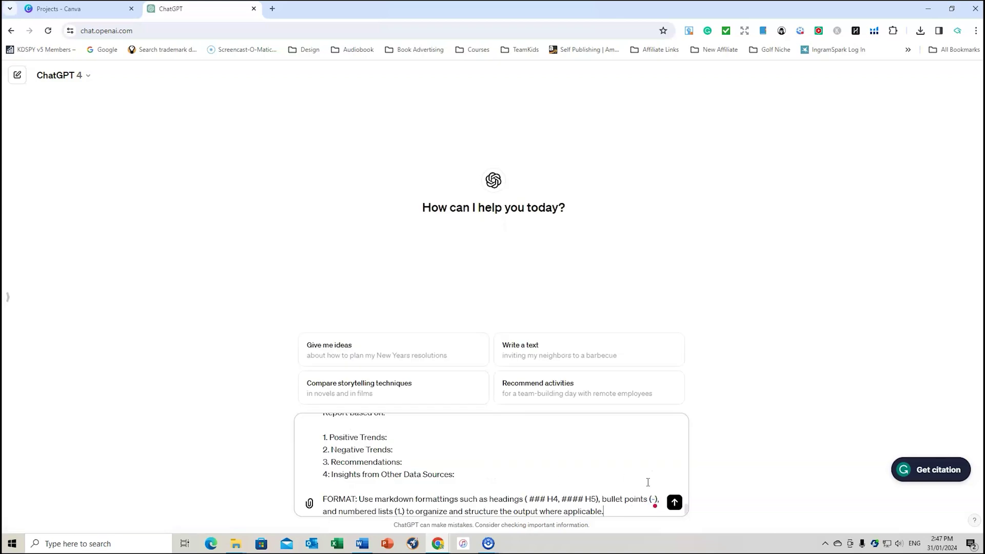
pyautogui.click(675, 503)
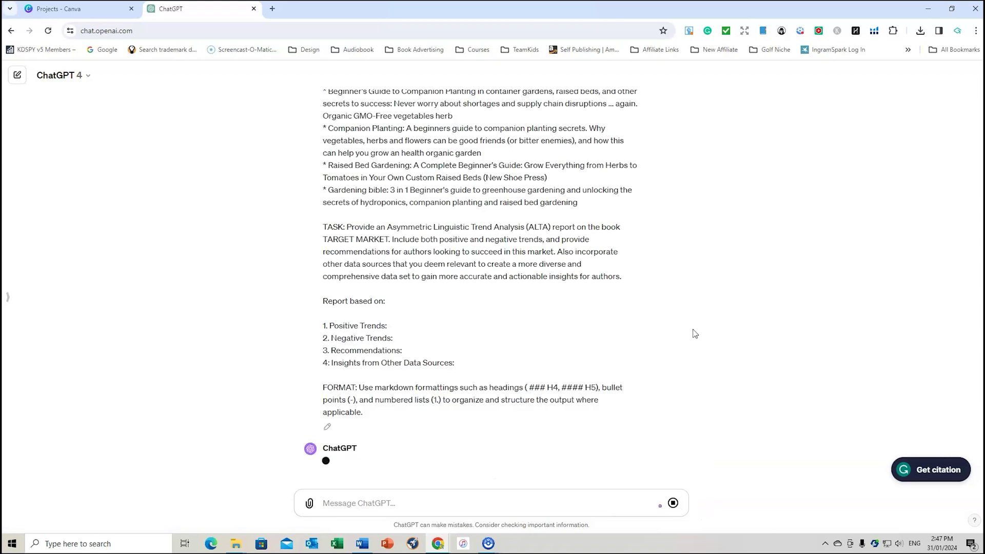
pyautogui.scroll(-7, 649, 336)
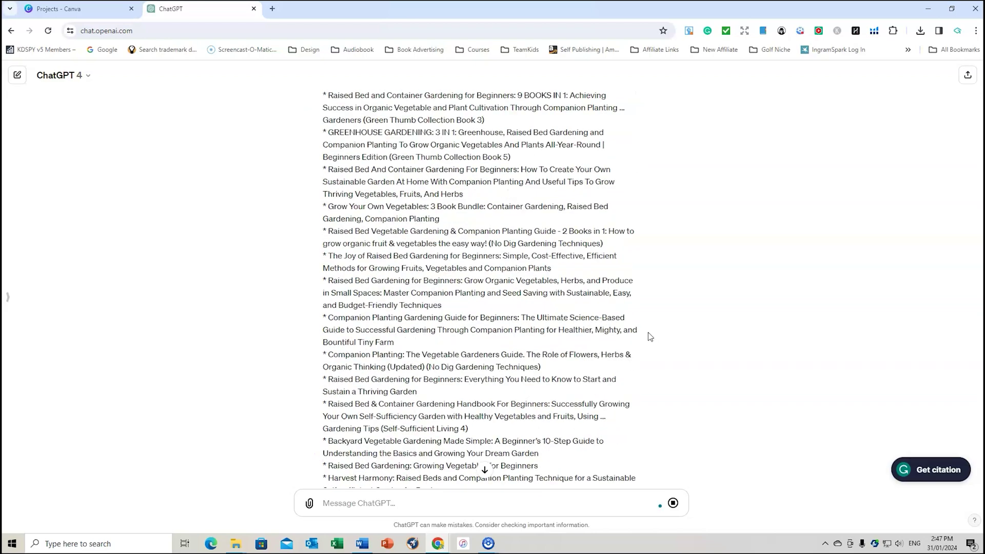
pyautogui.scroll(-4, 649, 336)
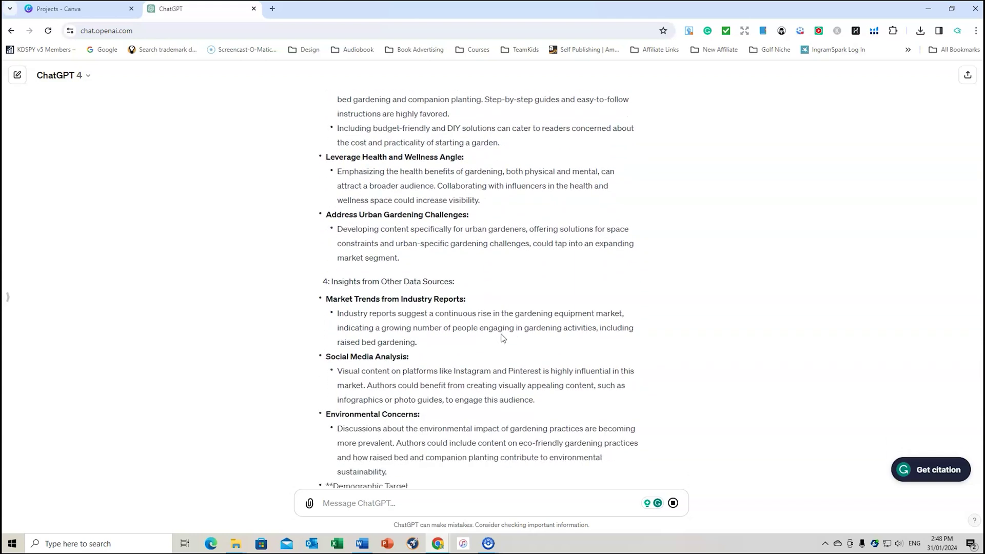
# - Copy KDSPY's Market Intelligence Report prompt from the Amazon window
pyautogui.moveTo(437, 547)
pyautogui.click(497, 494)
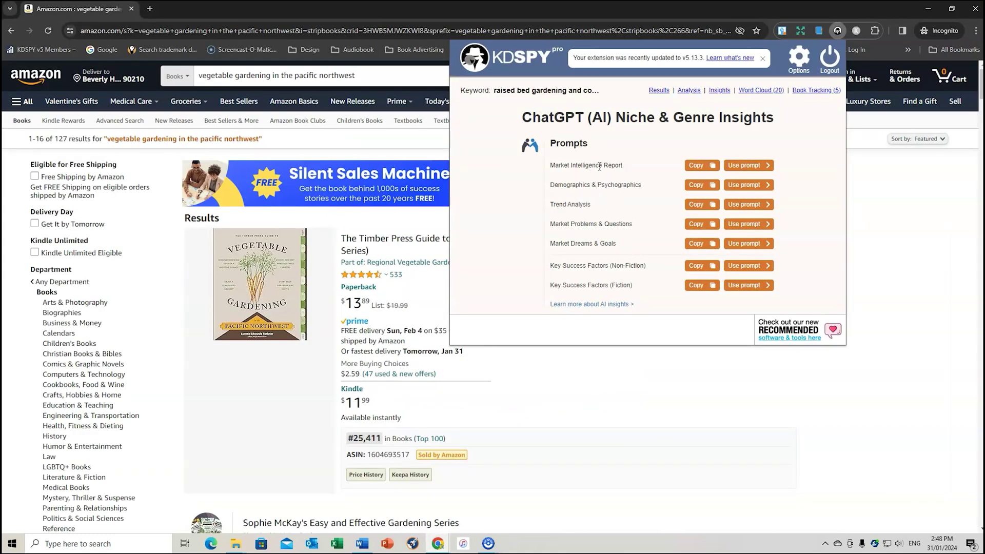
pyautogui.click(698, 166)
# - Send the Market Intelligence Report prompt in ChatGPT and review the keyword and title-pattern report
pyautogui.moveTo(432, 546)
pyautogui.click(381, 498)
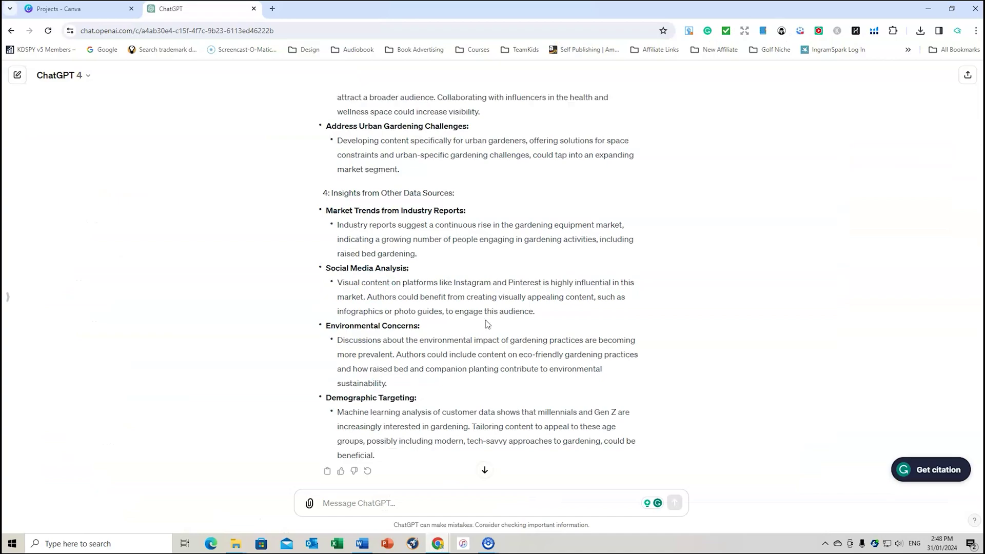
pyautogui.scroll(20, 487, 324)
pyautogui.scroll(-10, 487, 323)
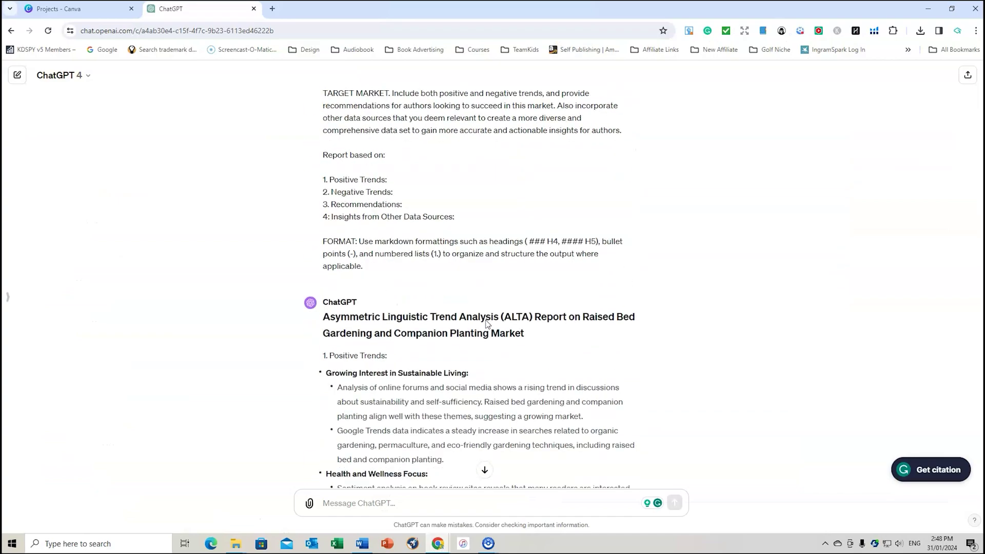
pyautogui.scroll(-18, 500, 348)
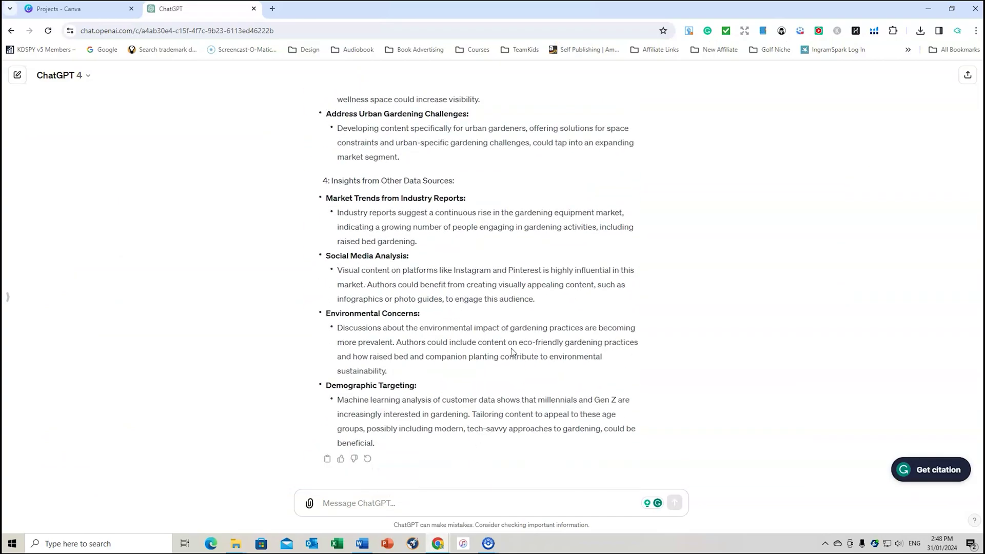
pyautogui.click(369, 506)
pyautogui.hotkey('ctrl', 'v')
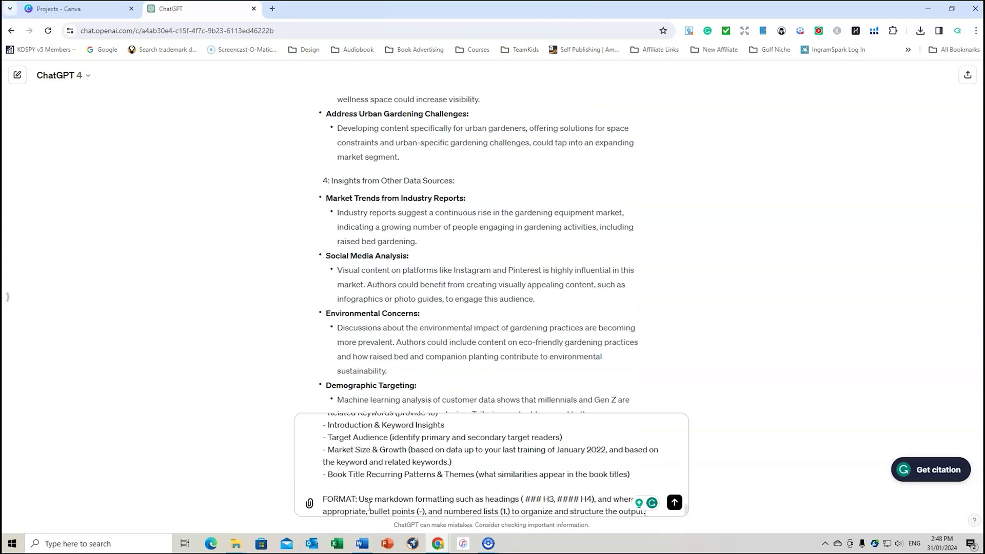
pyautogui.click(674, 503)
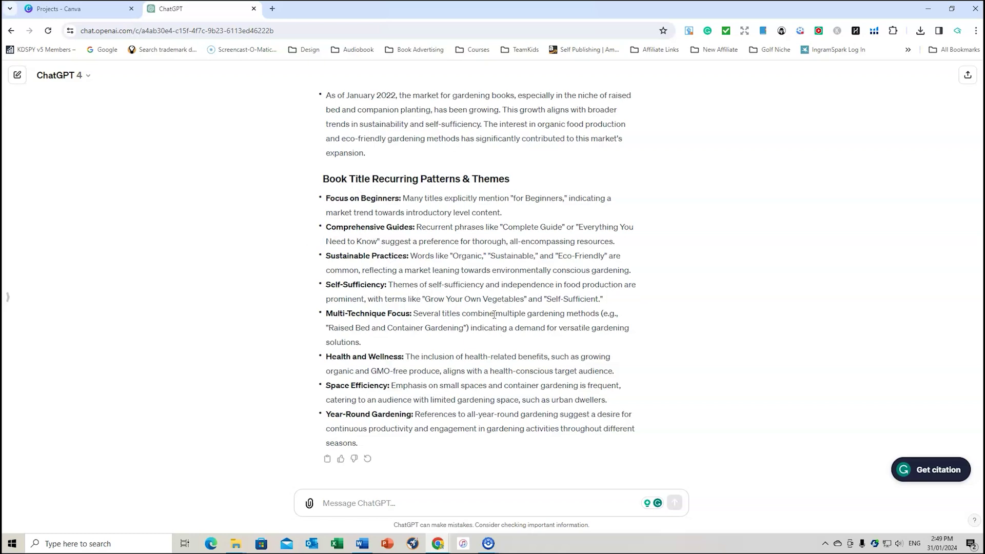
pyautogui.scroll(12, 494, 315)
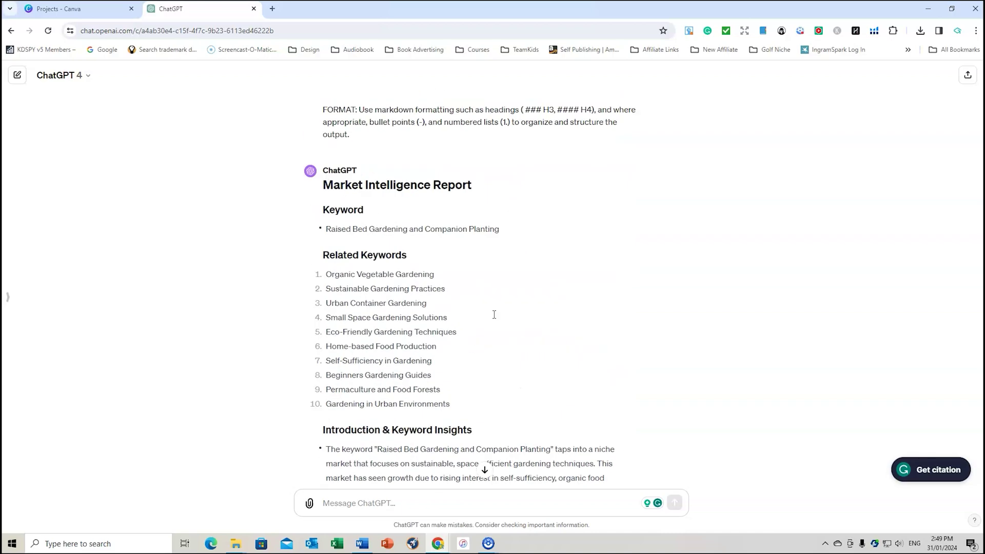
pyautogui.scroll(-2, 537, 358)
pyautogui.scroll(14, 539, 354)
pyautogui.scroll(12, 539, 352)
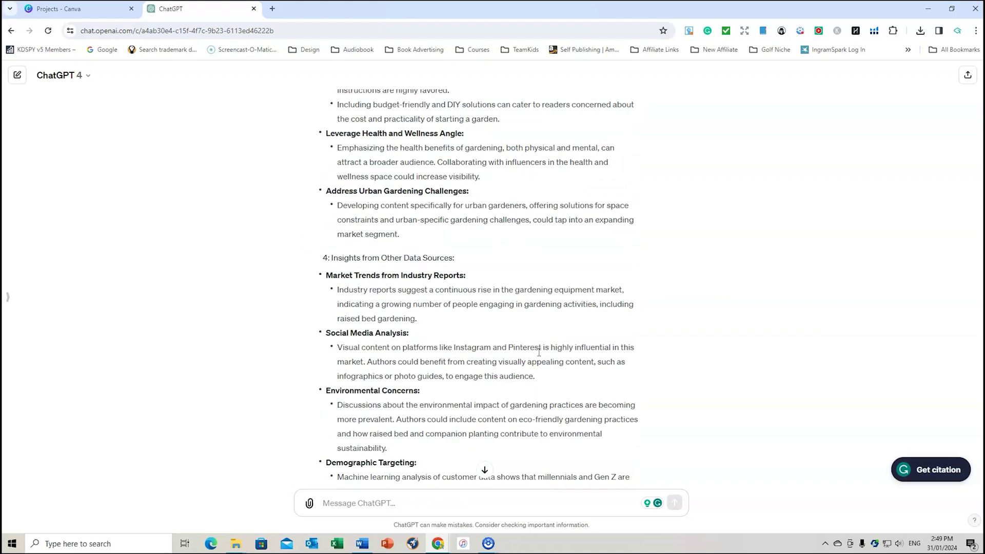
pyautogui.scroll(2, 539, 352)
pyautogui.scroll(15, 541, 356)
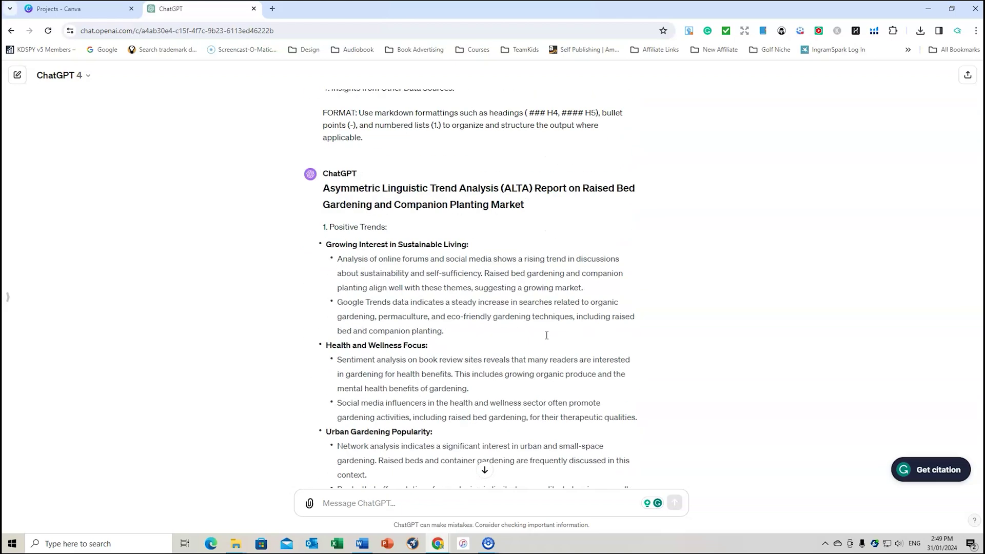
pyautogui.scroll(3, 547, 335)
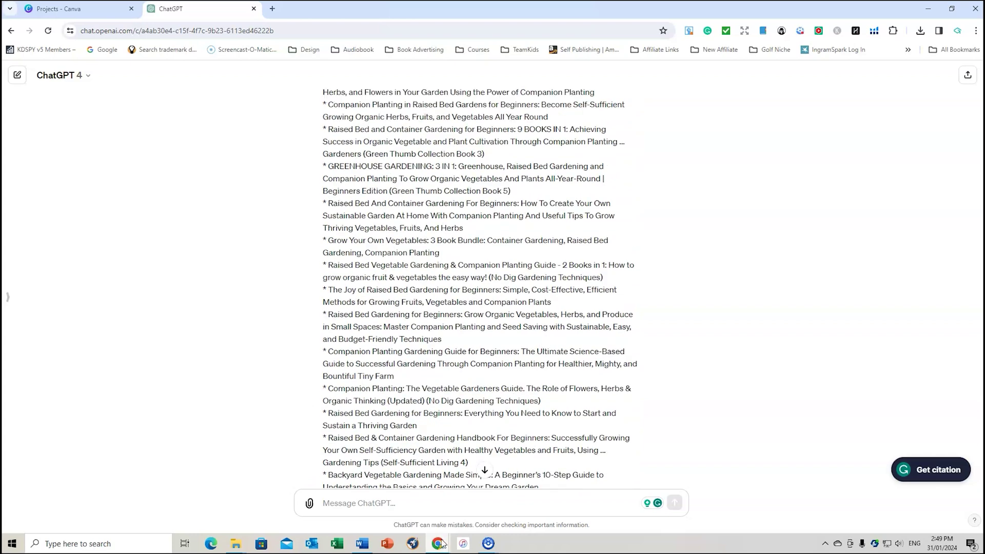
# - Paste the newly copied KDSPY prompt into the ChatGPT conversation and send it
pyautogui.moveTo(441, 544)
pyautogui.click(466, 510)
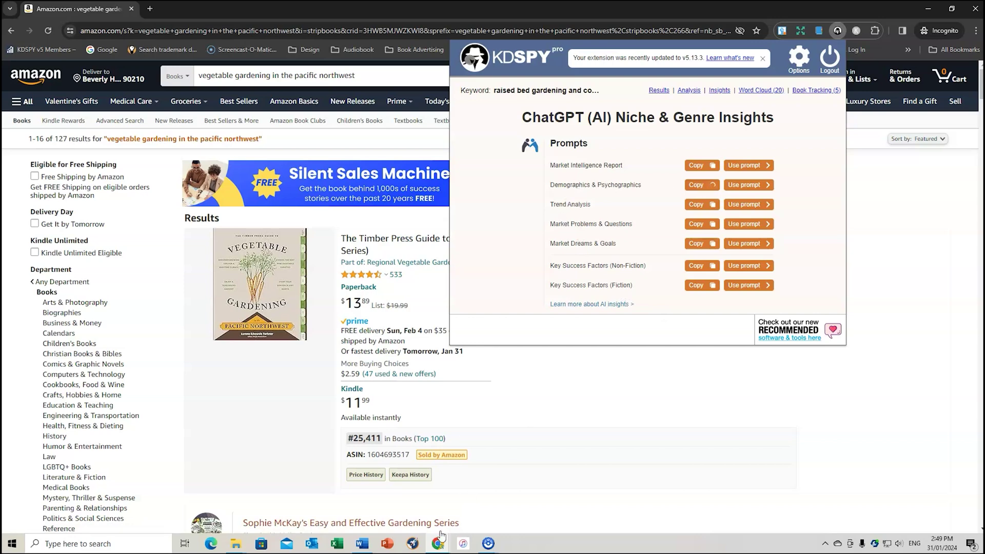
pyautogui.moveTo(441, 539)
pyautogui.click(374, 506)
pyautogui.scroll(-10, 469, 348)
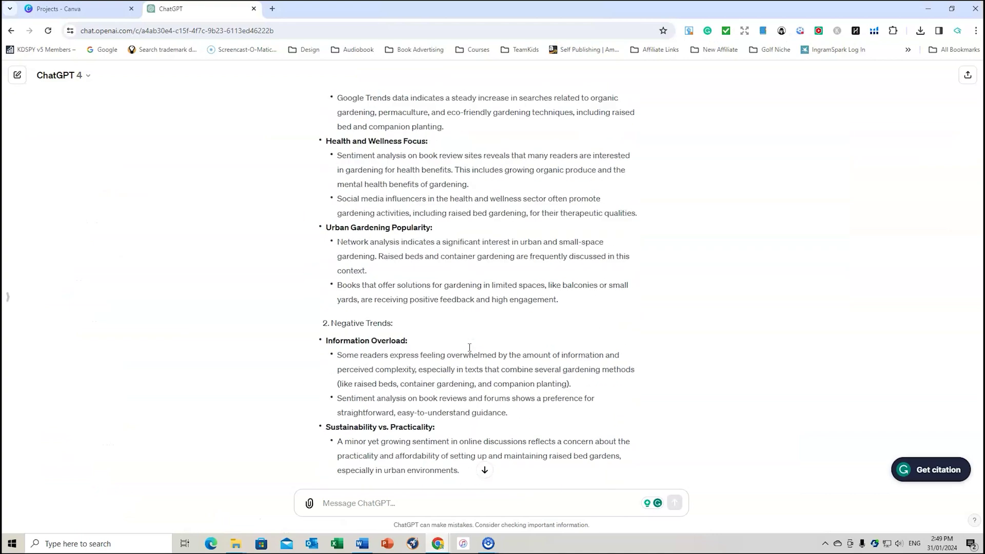
pyautogui.scroll(-20, 470, 347)
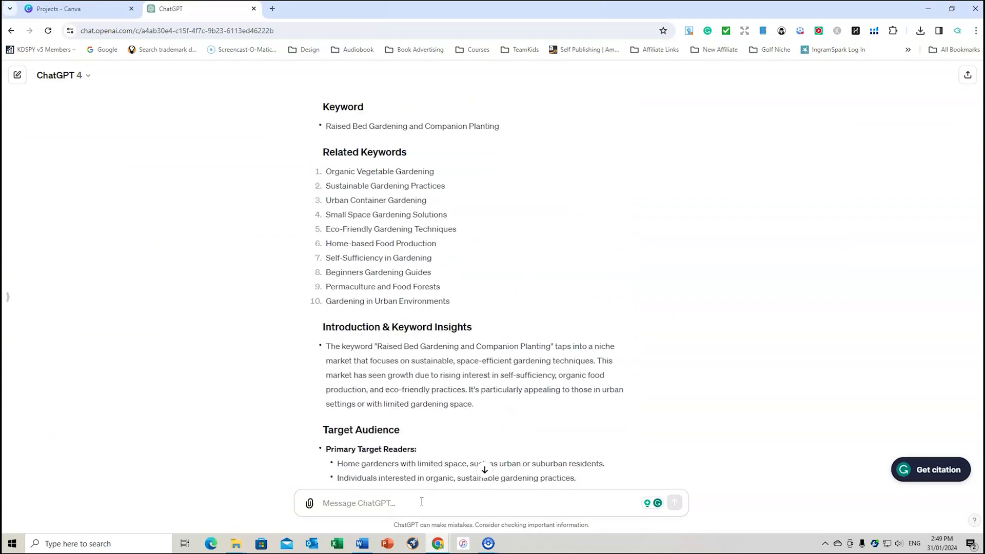
pyautogui.click(421, 501)
pyautogui.hotkey('ctrl', 'v')
pyautogui.click(675, 503)
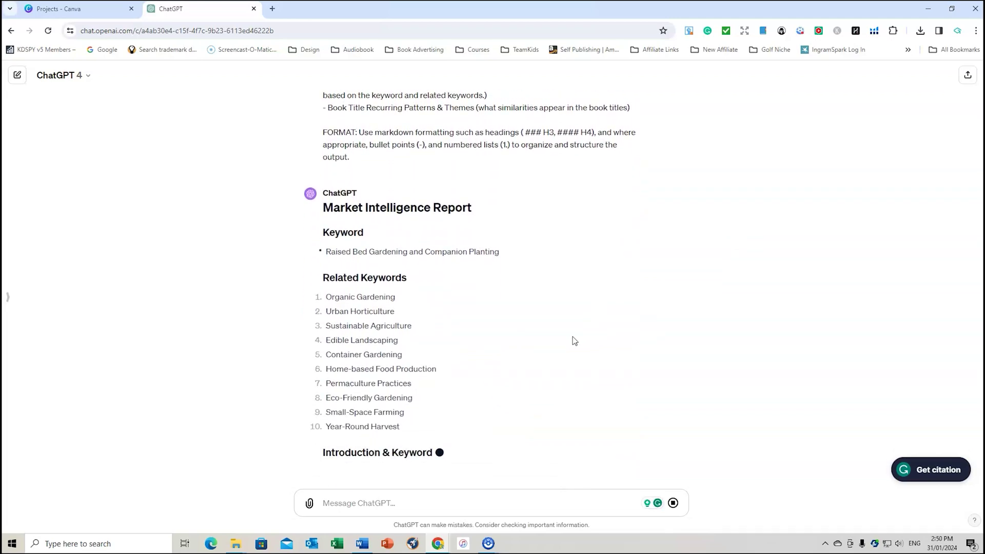
# - Stop ChatGPT's streaming reply and return to the Amazon window with KDSPY's prompts
pyautogui.scroll(15, 619, 315)
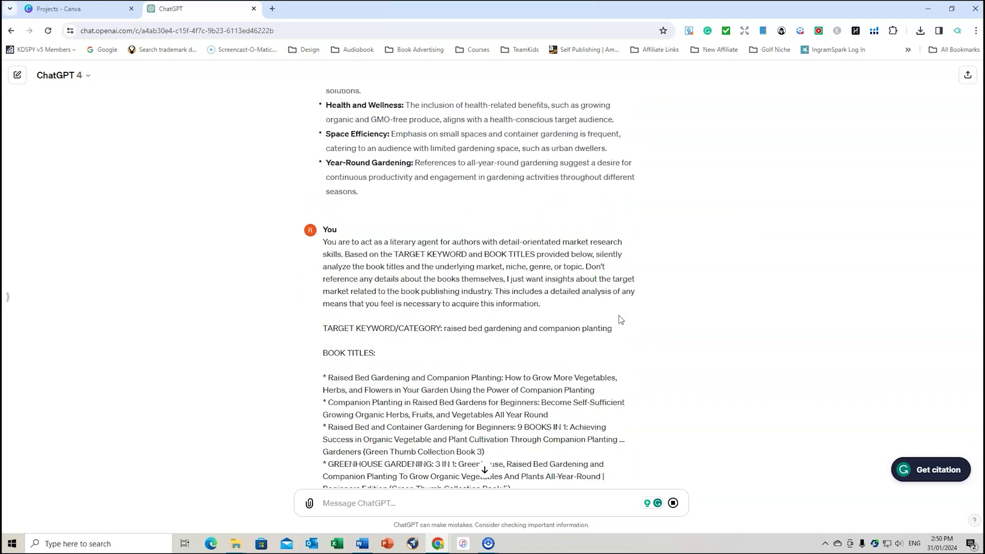
pyautogui.scroll(20, 619, 319)
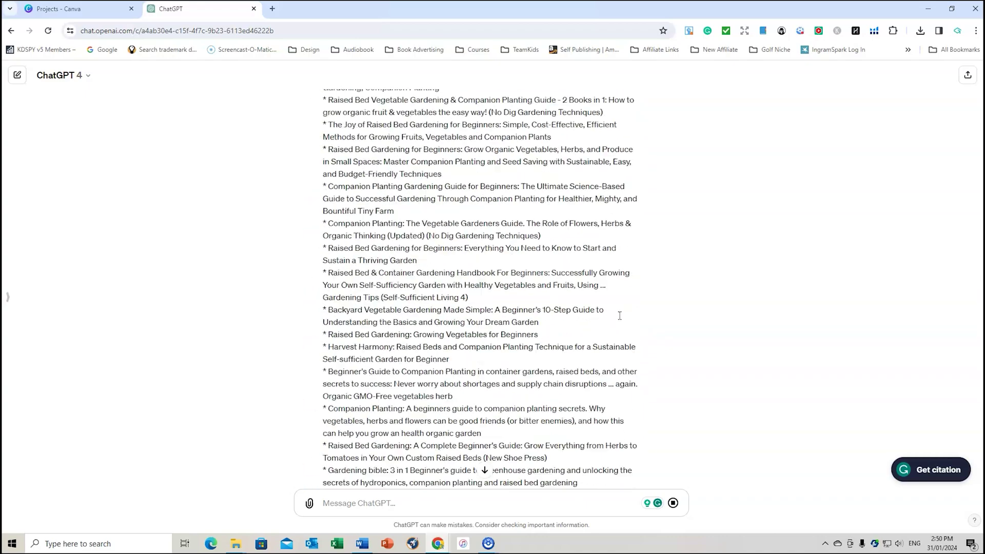
pyautogui.scroll(8, 618, 315)
pyautogui.scroll(-20, 619, 316)
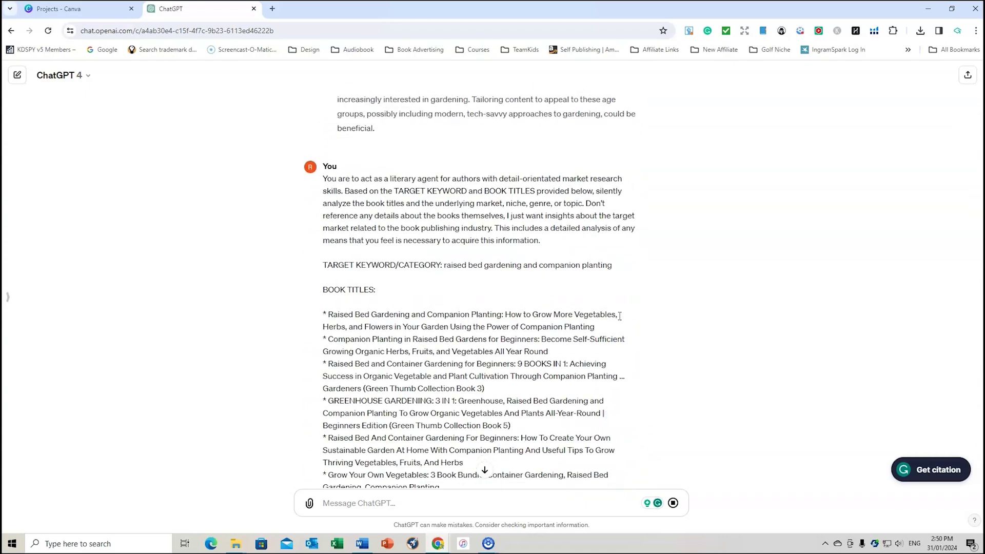
pyautogui.scroll(-5, 620, 320)
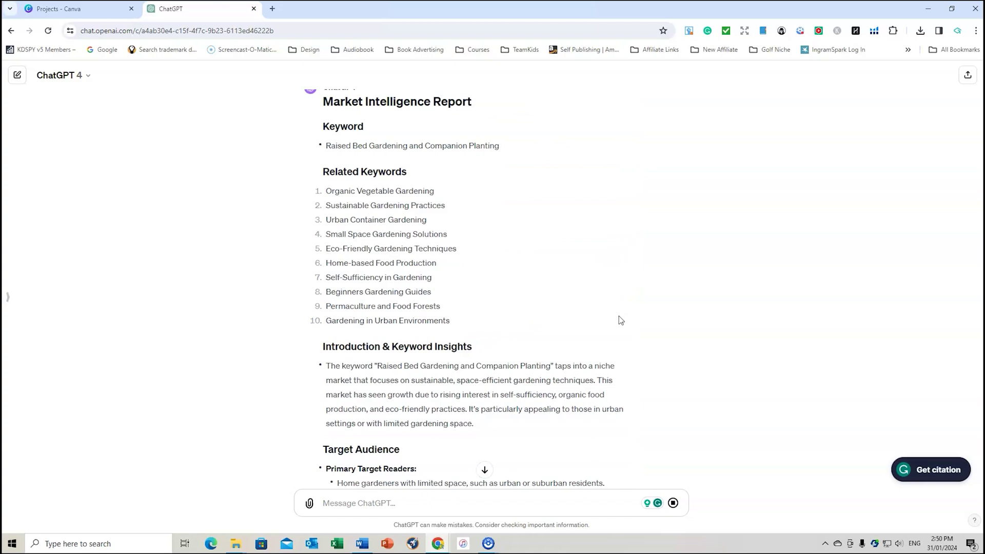
pyautogui.scroll(20, 619, 319)
pyautogui.scroll(-5, 620, 320)
pyautogui.scroll(-12, 618, 316)
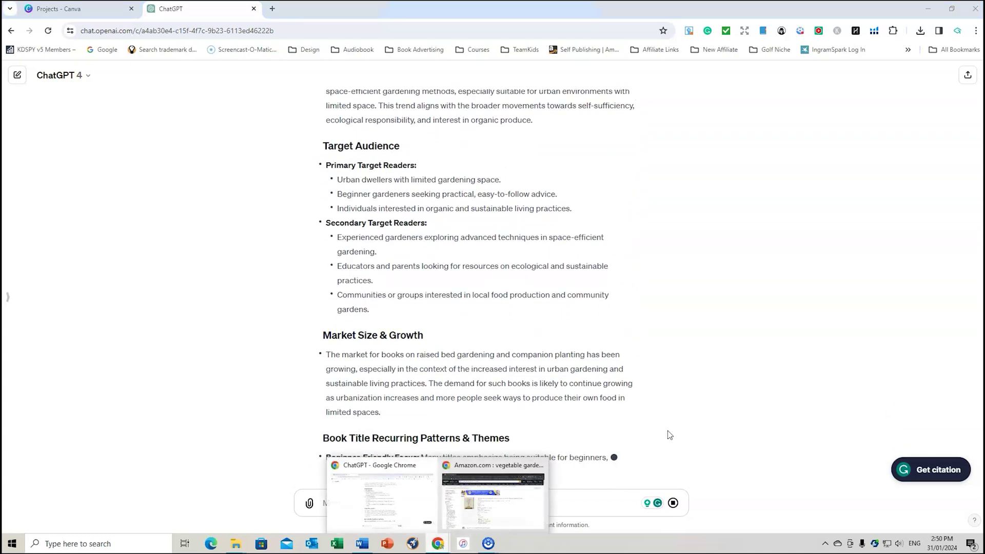
pyautogui.click(674, 504)
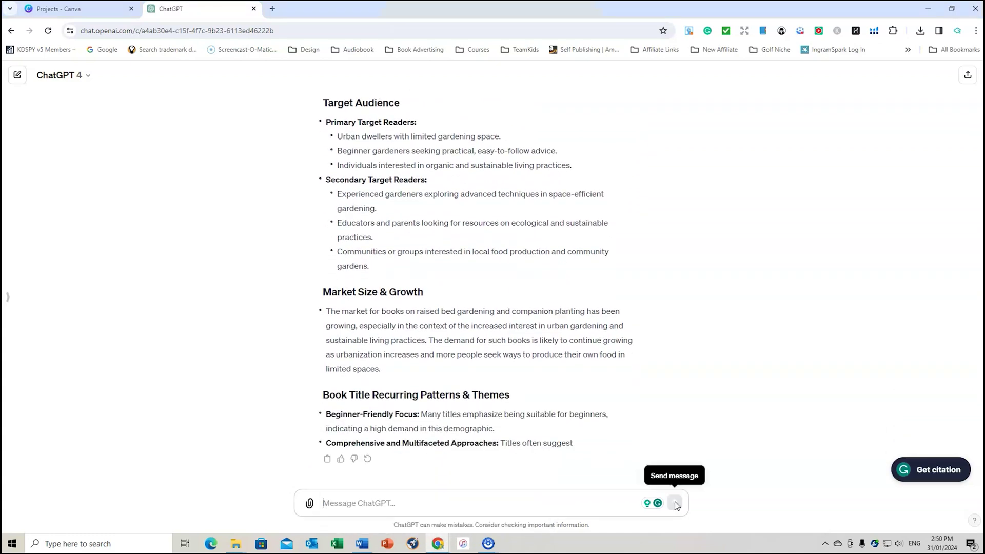
pyautogui.moveTo(454, 536)
pyautogui.click(469, 519)
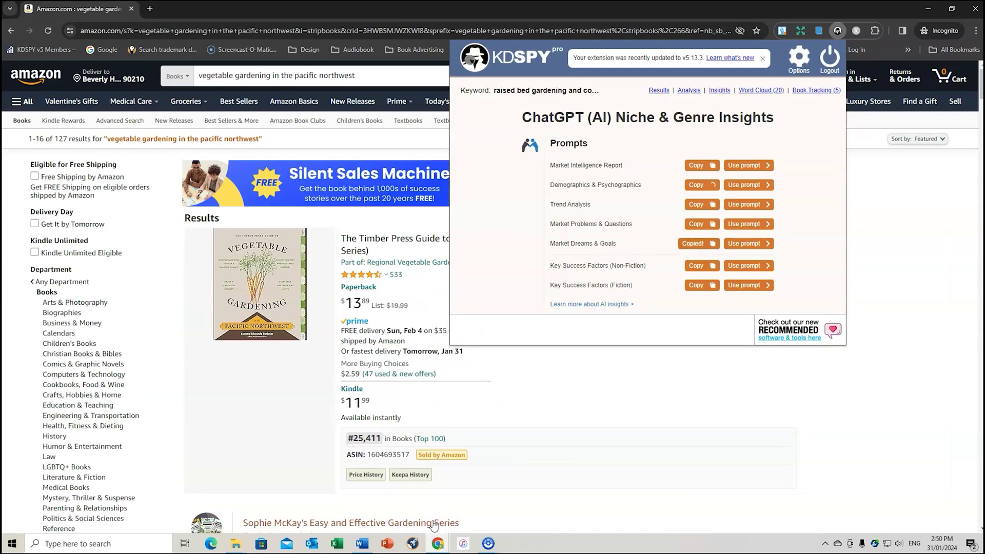
# - Send the Market Dreams & Goals prompt to ChatGPT for a reader needs-and-desires report
pyautogui.moveTo(438, 544)
pyautogui.click(424, 500)
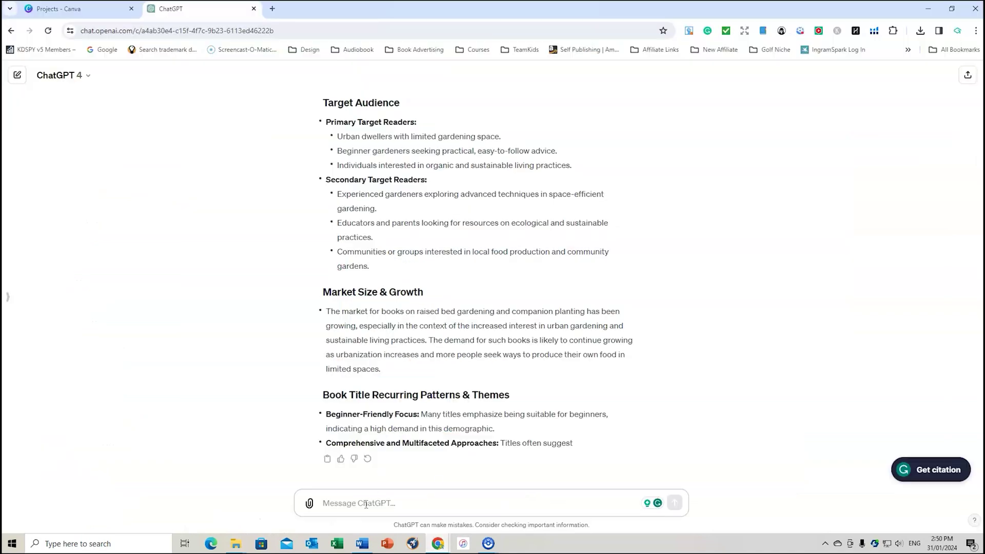
pyautogui.hotkey('ctrl', 'v')
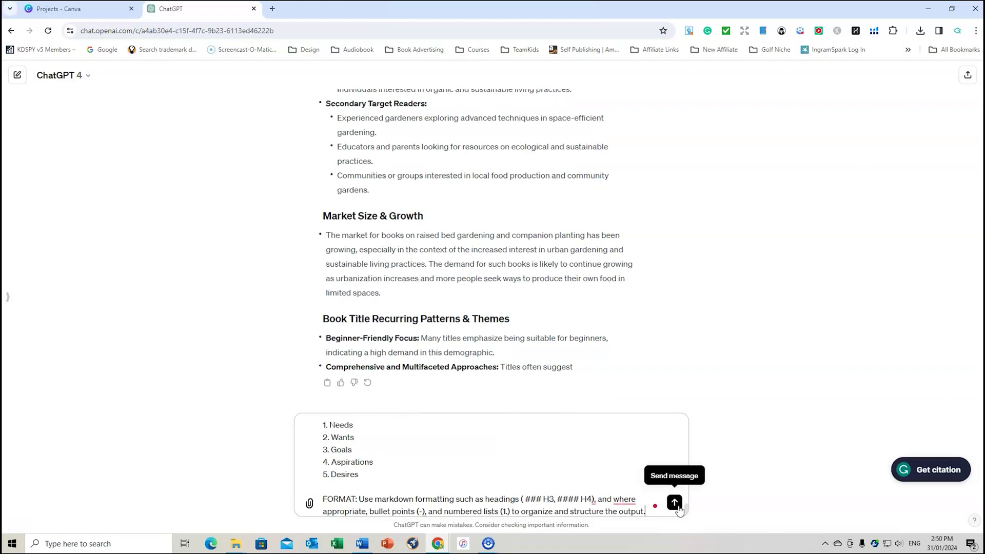
pyautogui.click(674, 502)
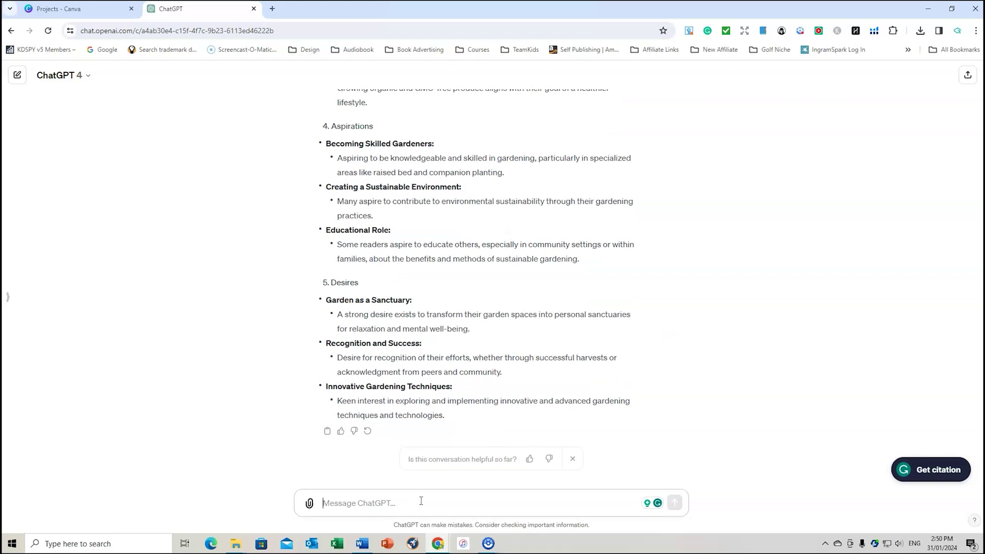
# - Ask ChatGPT for an 8-chapter book outline plus a book description, then review it
pyautogui.write('B')
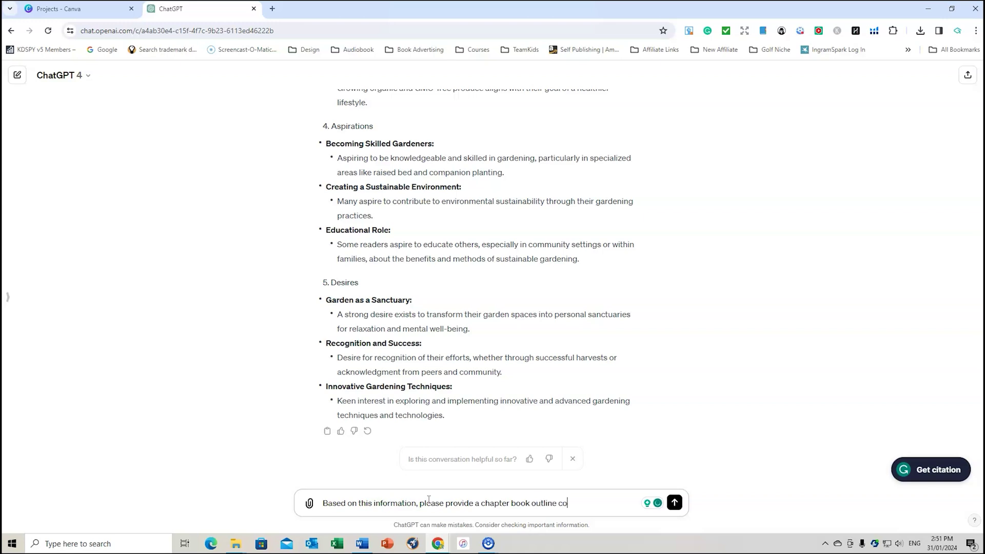
pyautogui.write('book description')
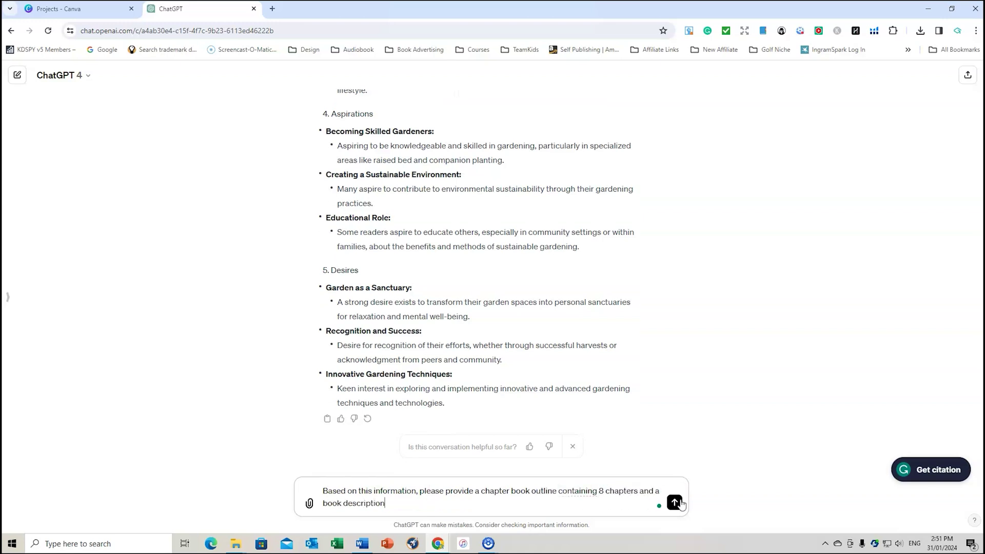
pyautogui.click(680, 502)
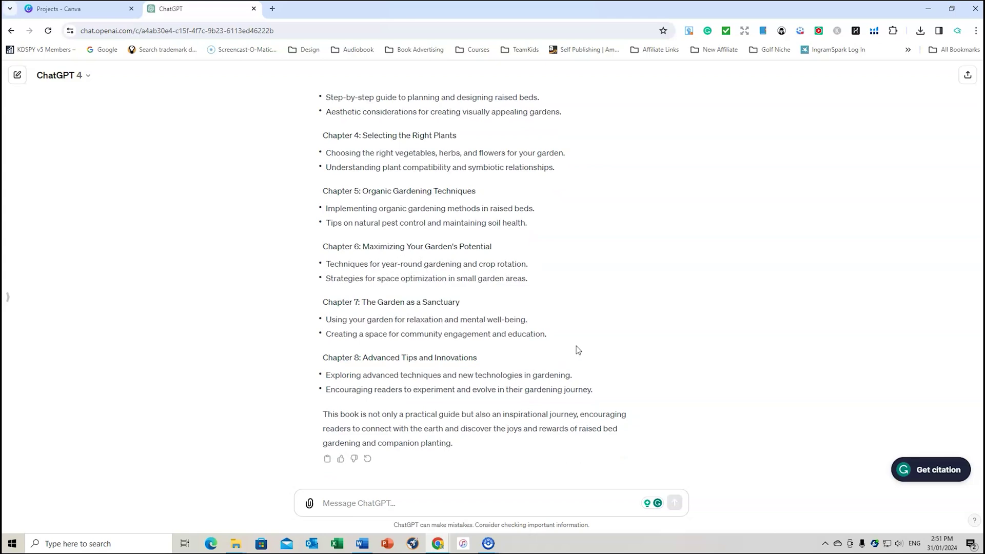
pyautogui.scroll(4, 577, 346)
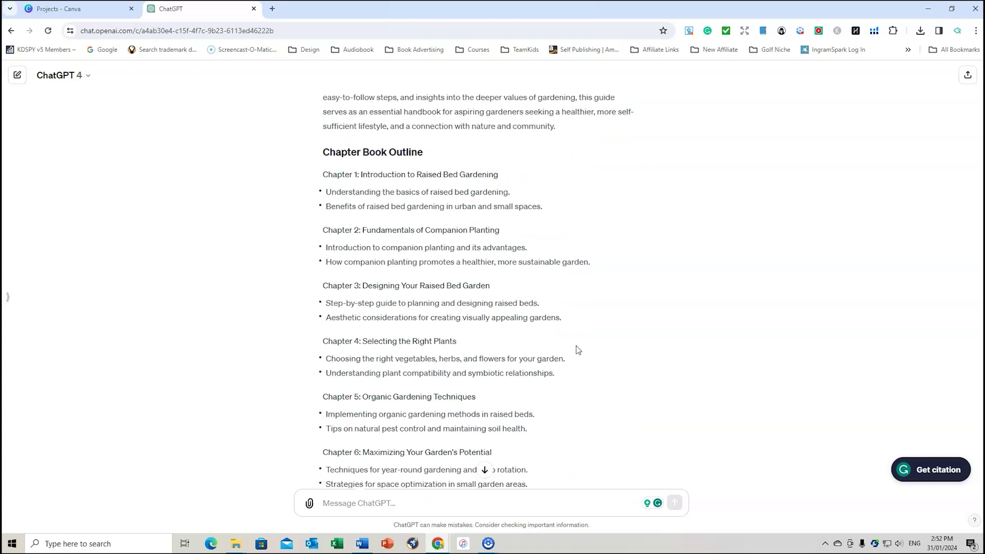
pyautogui.scroll(-3, 576, 350)
# - Close the KDSPY panel and scroll the Pacific Northwest results to the Old Farmer's Almanac handbook
pyautogui.moveTo(438, 543)
pyautogui.click(539, 462)
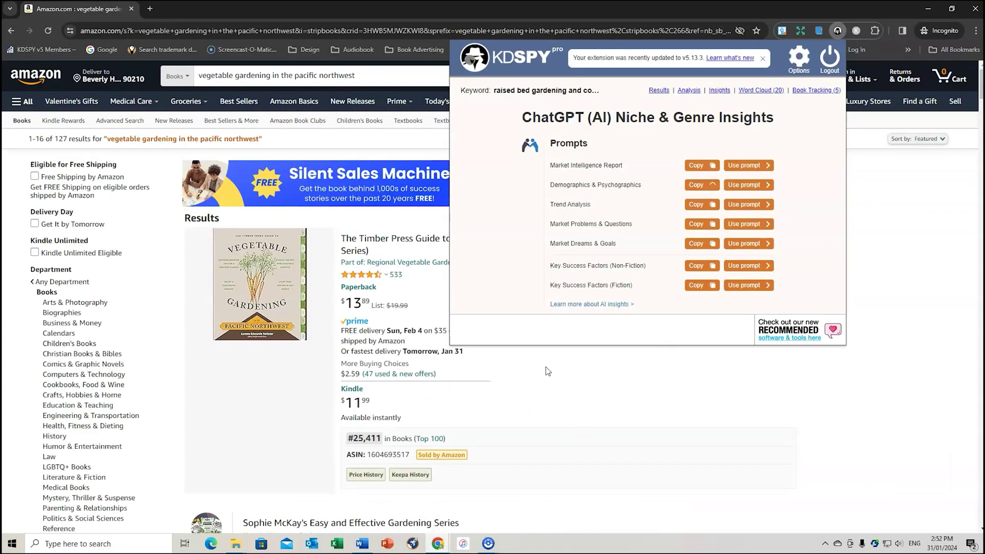
pyautogui.click(910, 386)
pyautogui.scroll(-3, 520, 359)
pyautogui.scroll(3, 523, 361)
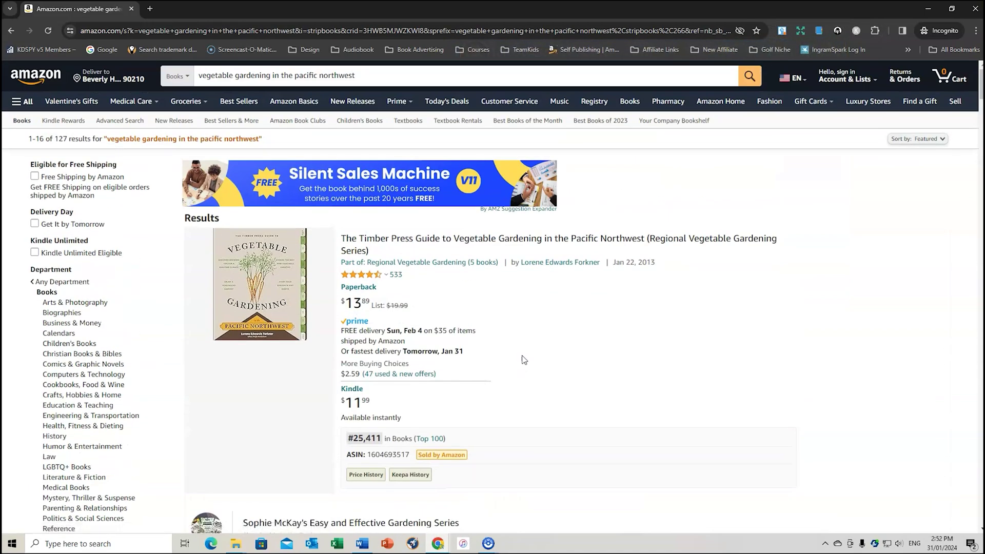
pyautogui.scroll(-9, 553, 327)
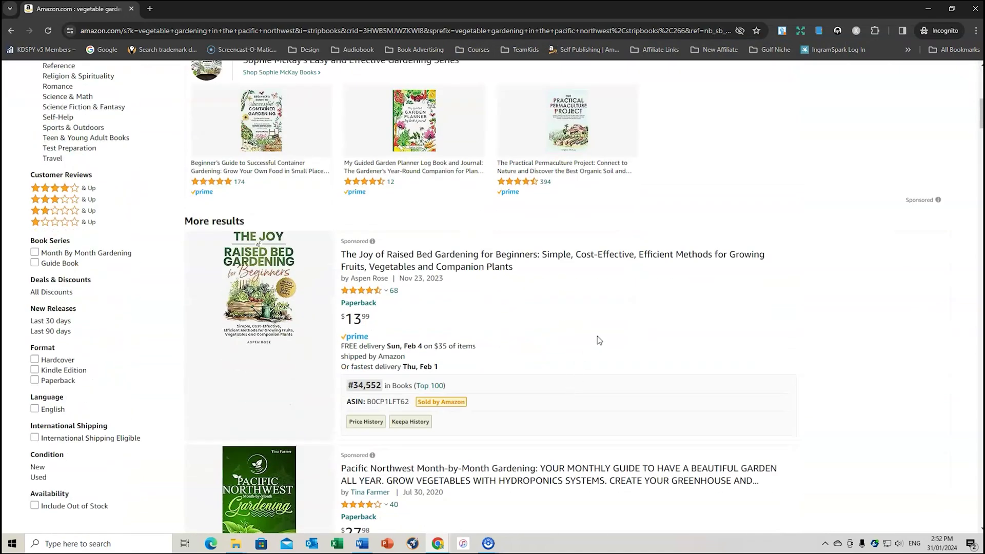
pyautogui.scroll(-8, 599, 340)
pyautogui.scroll(3, 644, 347)
pyautogui.scroll(-9, 644, 347)
pyautogui.scroll(-6, 642, 343)
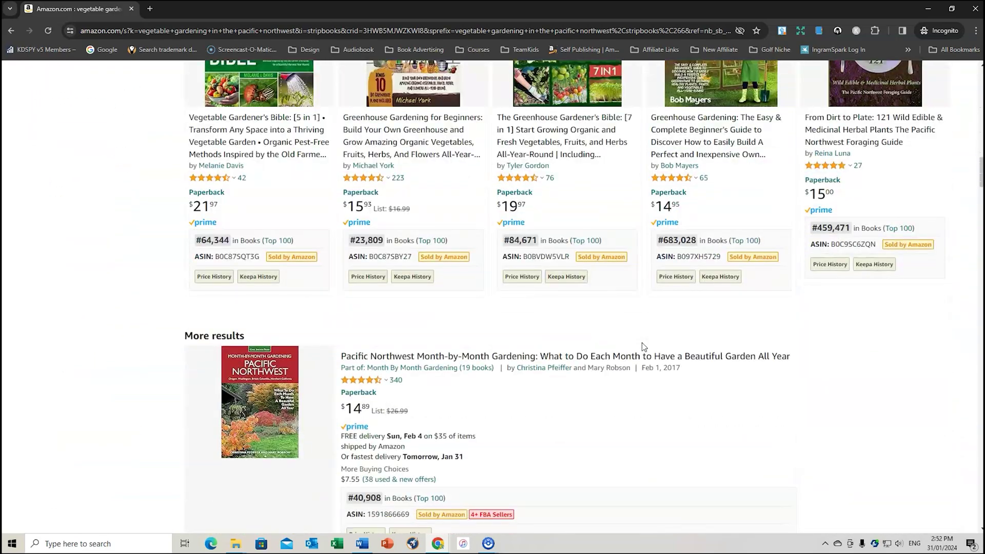
pyautogui.scroll(-9, 642, 343)
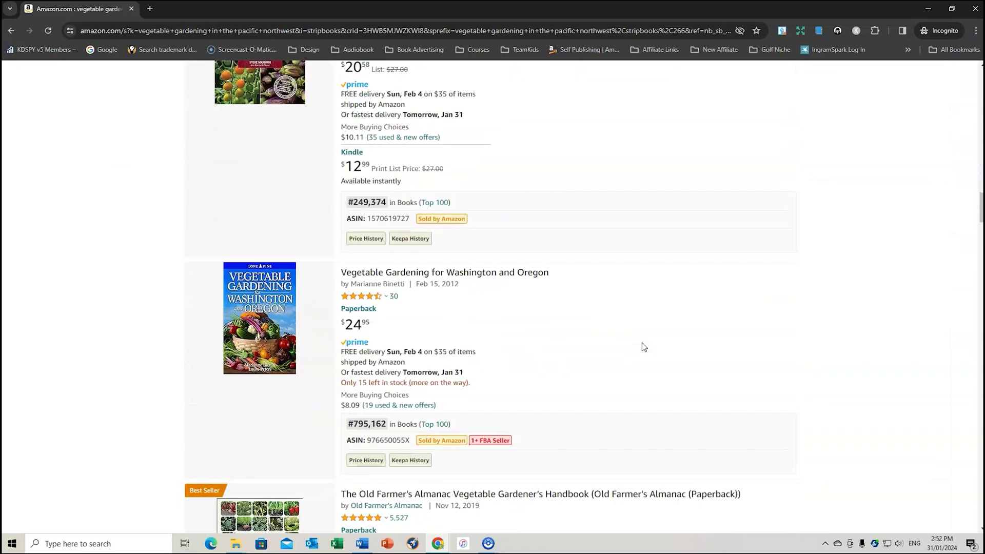
pyautogui.scroll(-5, 641, 342)
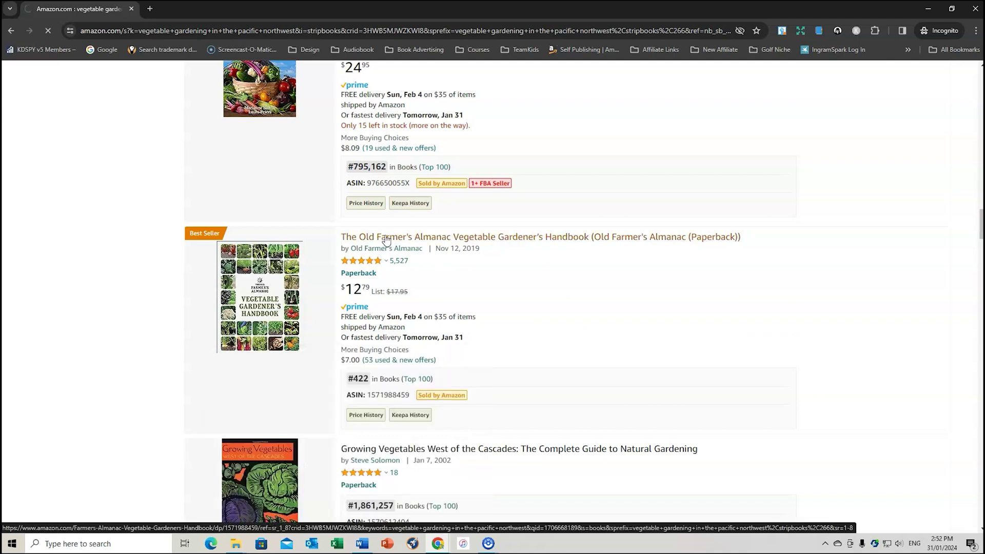
# - Open the Old Farmer's Almanac Vegetable Gardener's Handbook page and view its sample images full size
pyautogui.click(385, 239)
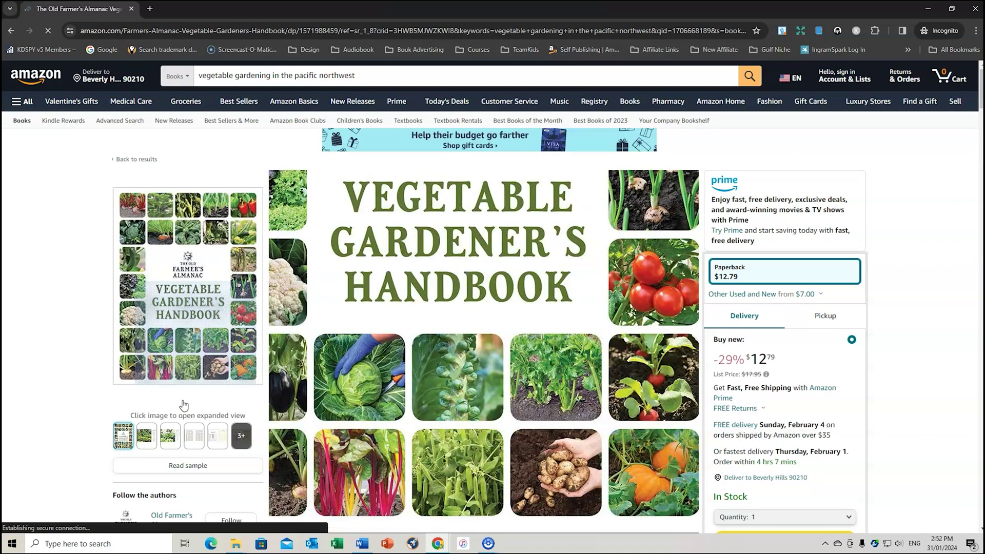
pyautogui.moveTo(170, 490)
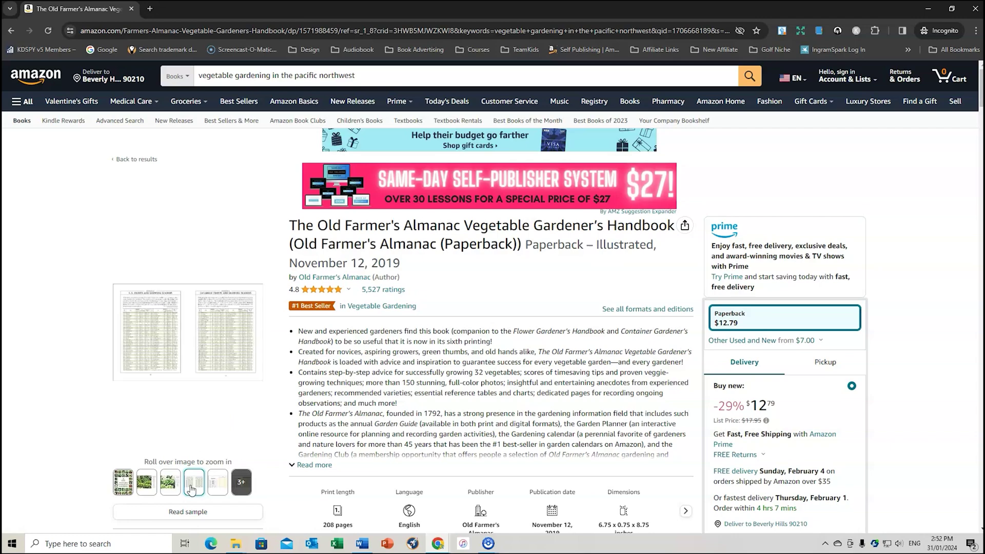
pyautogui.click(240, 484)
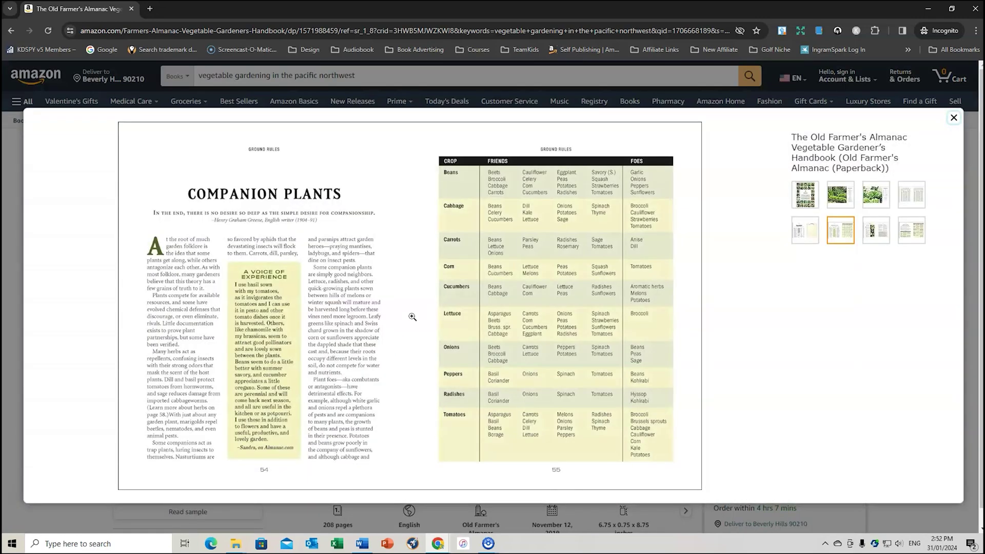
pyautogui.scroll(-1, 412, 316)
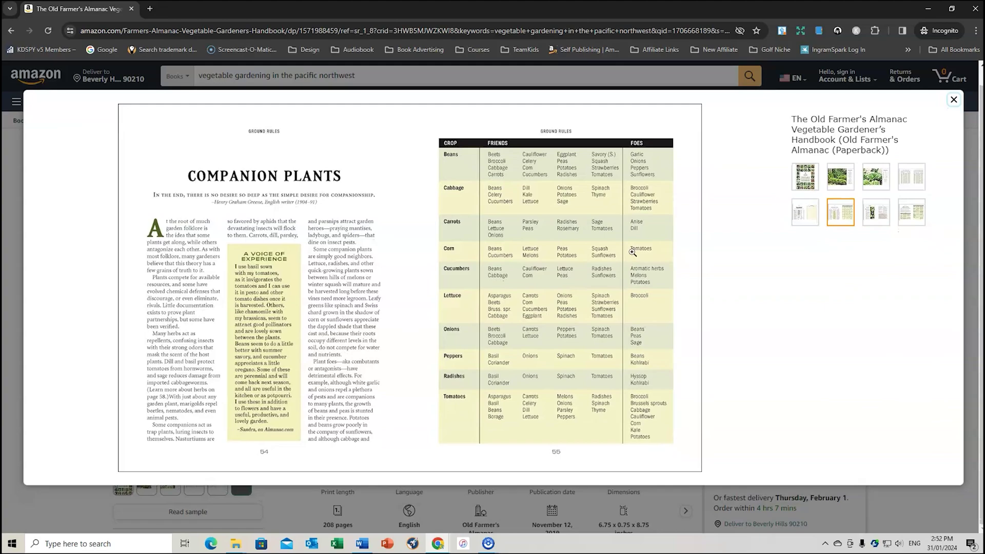
pyautogui.click(954, 99)
# - Scroll through the handbook's details down to its customer reviews and ratings
pyautogui.scroll(-15, 558, 306)
pyautogui.scroll(-12, 558, 307)
pyautogui.scroll(2, 667, 309)
pyautogui.scroll(5, 667, 309)
pyautogui.scroll(-5, 667, 310)
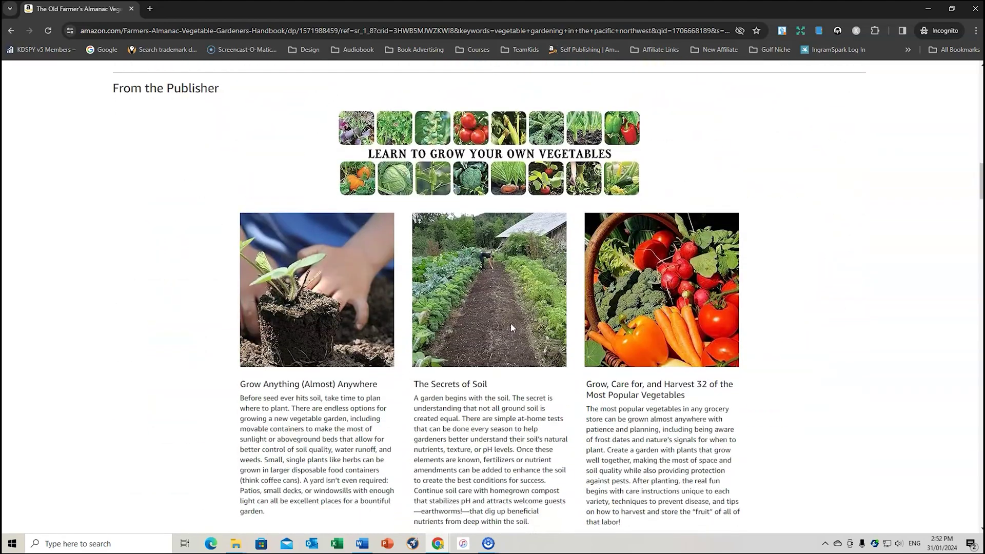
pyautogui.scroll(-2, 354, 205)
pyautogui.scroll(-14, 552, 215)
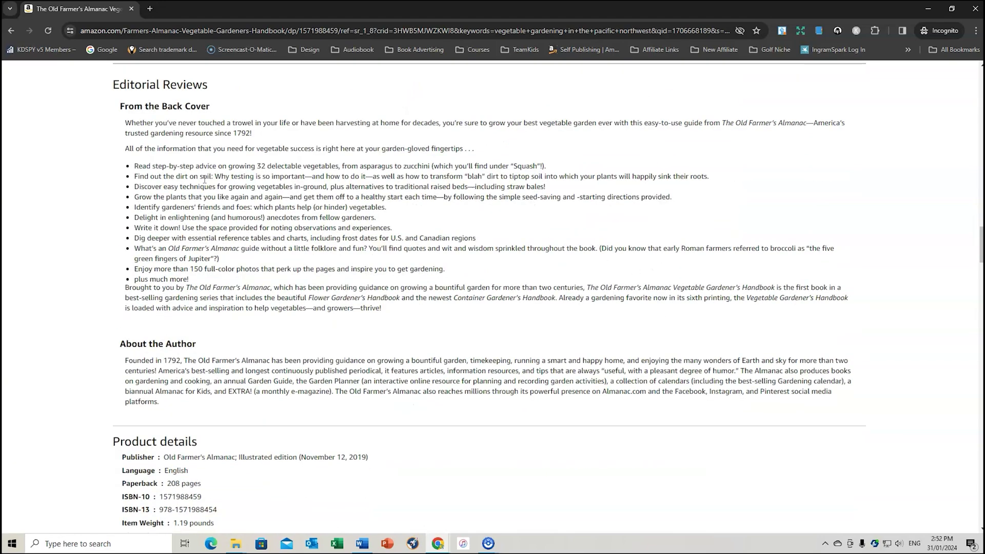
pyautogui.scroll(-4, 569, 299)
pyautogui.scroll(-1, 567, 298)
pyautogui.scroll(-14, 399, 236)
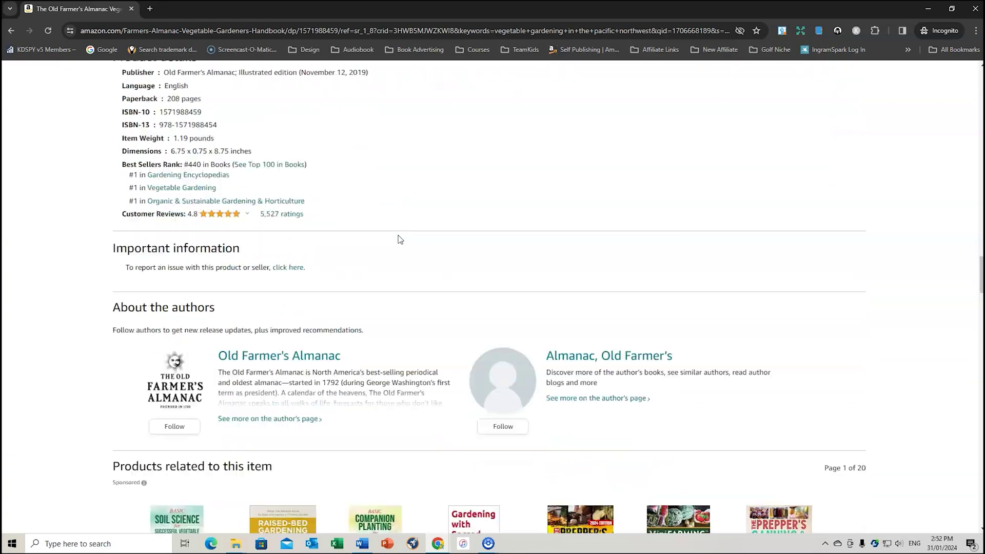
pyautogui.scroll(-6, 399, 236)
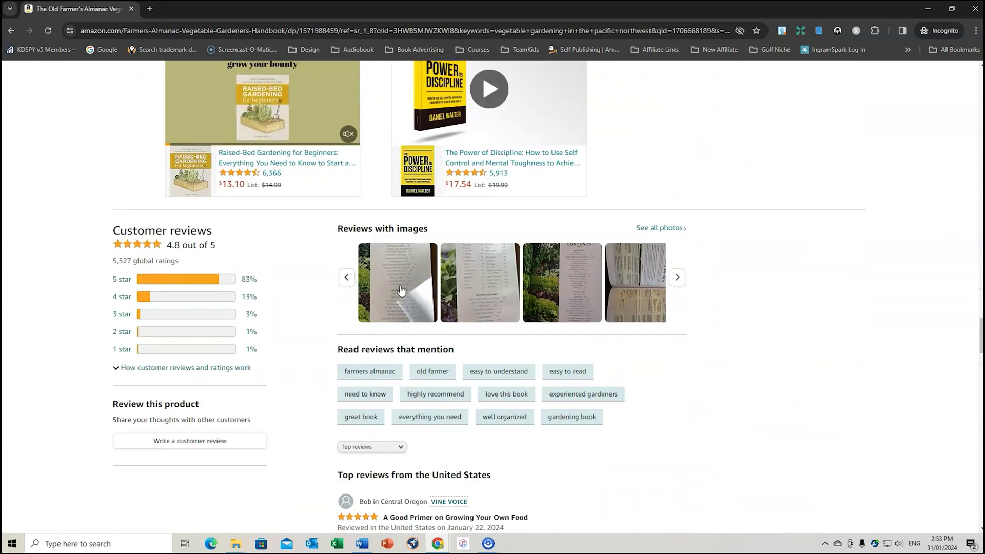
# - Browse the customer review photos of the handbook's contents pages
pyautogui.click(401, 291)
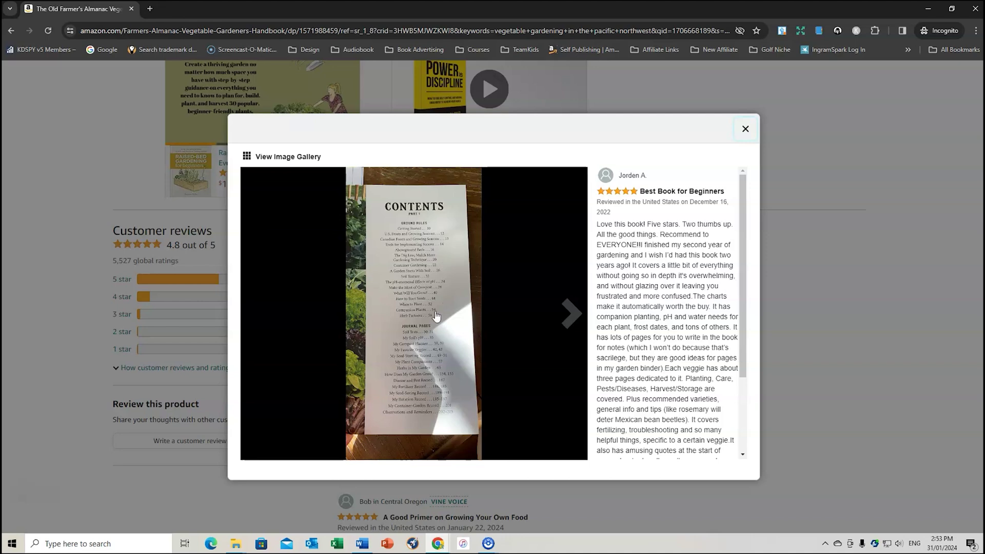
pyautogui.click(576, 317)
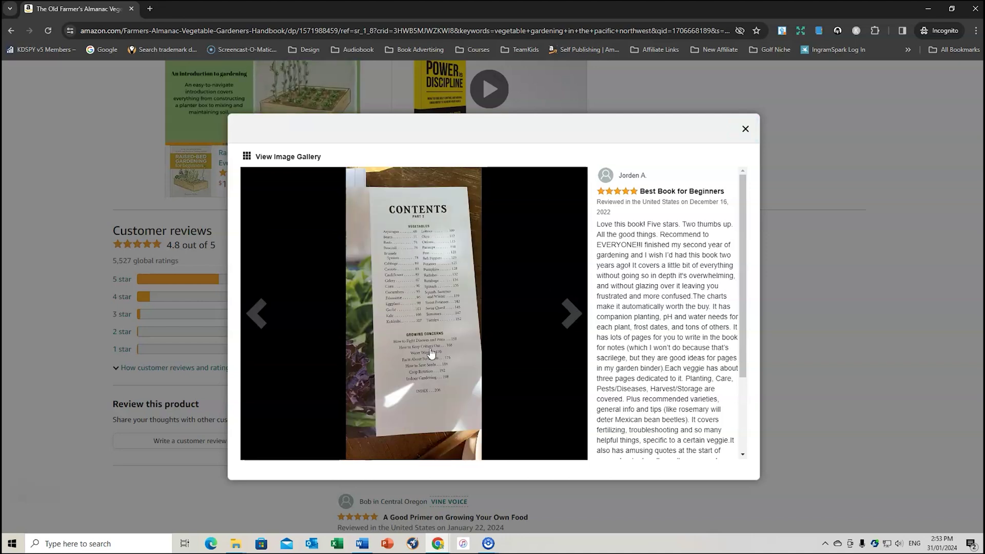
pyautogui.click(571, 321)
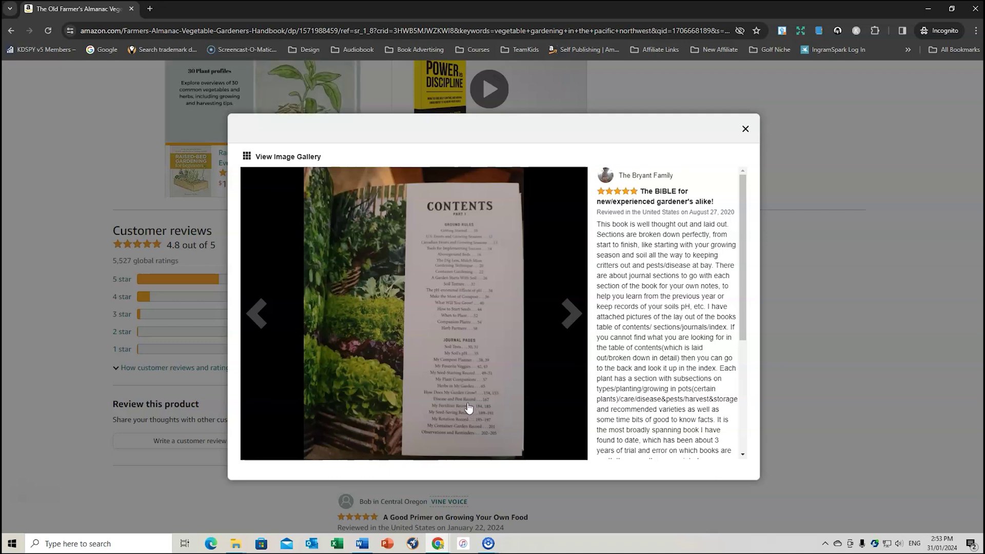
# - Close the review photo gallery and scroll back to the top of the product page
pyautogui.click(746, 129)
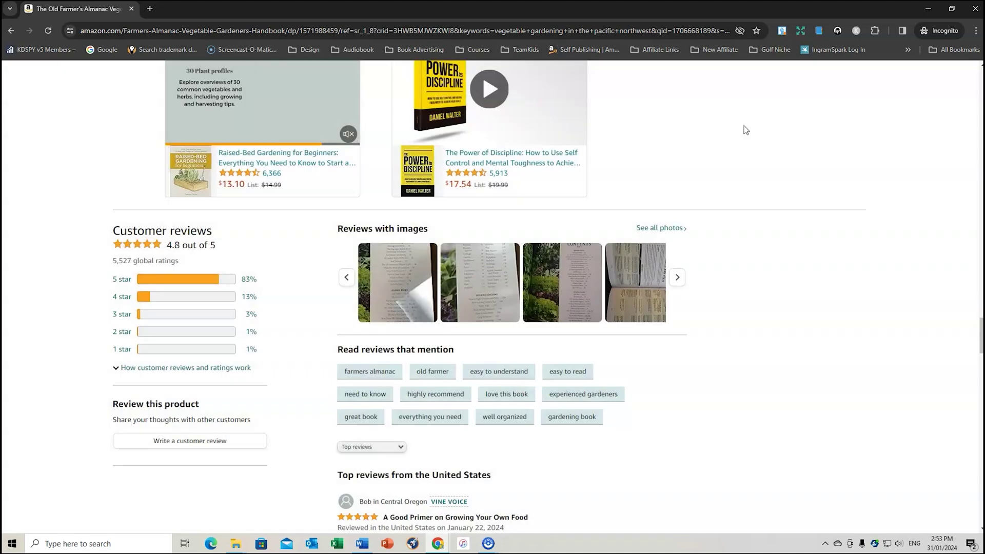
pyautogui.scroll(5, 683, 282)
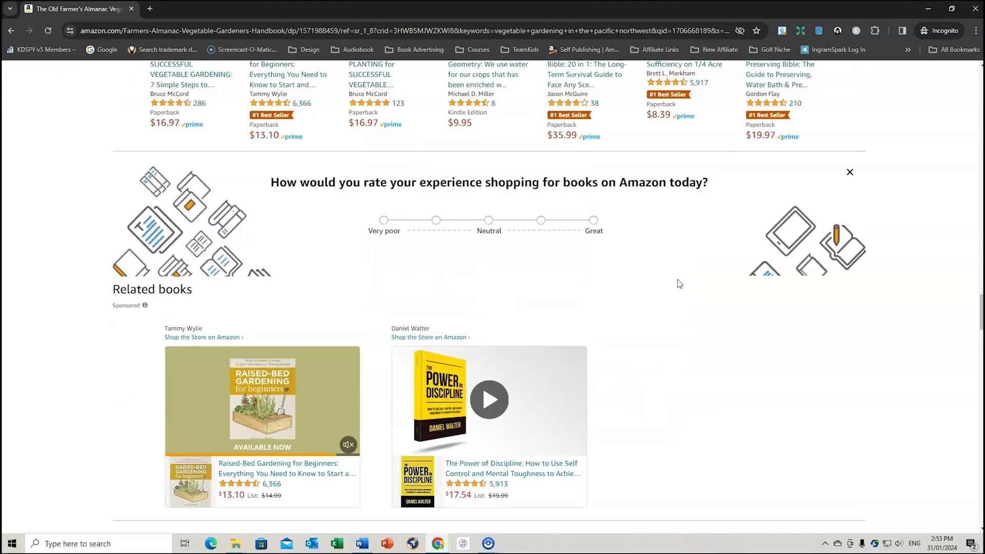
pyautogui.scroll(20, 683, 282)
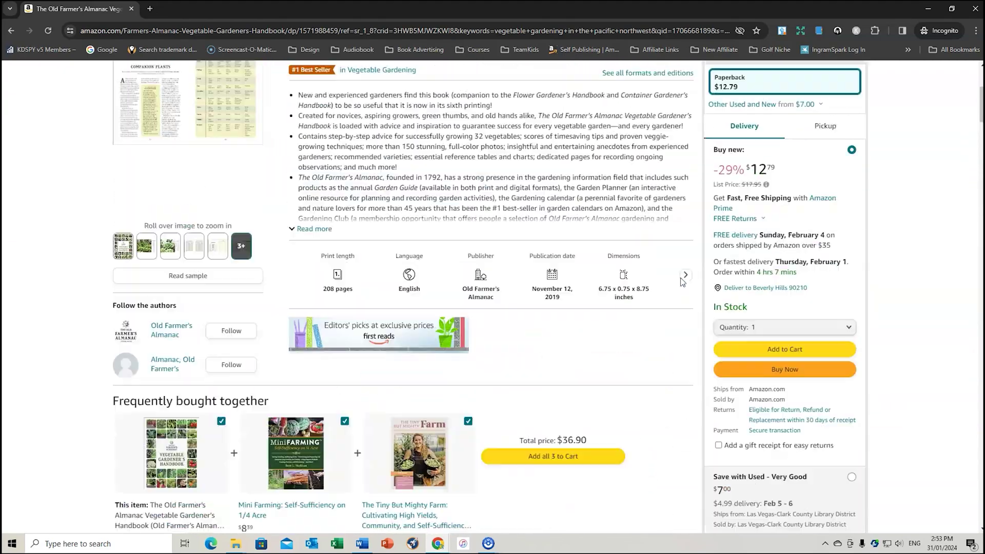
pyautogui.scroll(3, 682, 282)
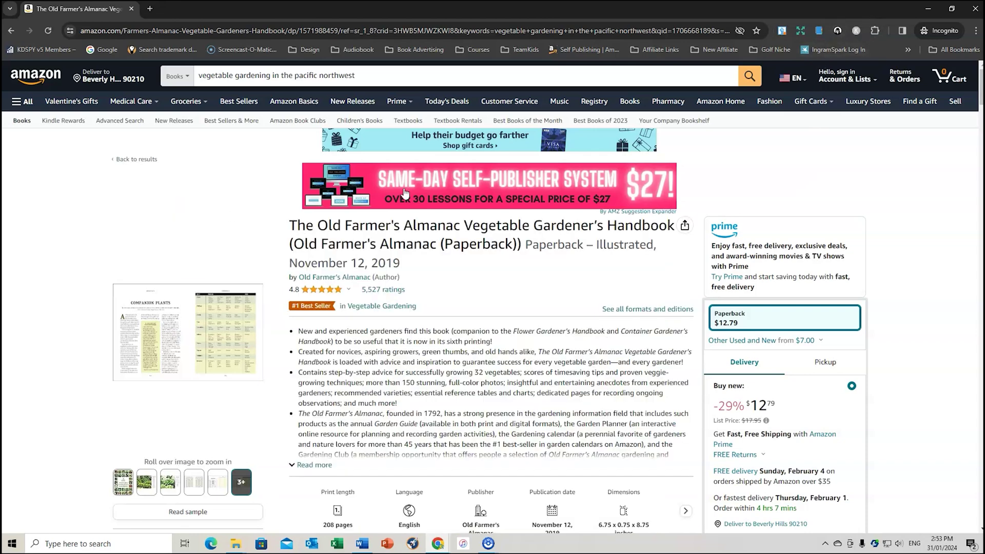
pyautogui.click(836, 31)
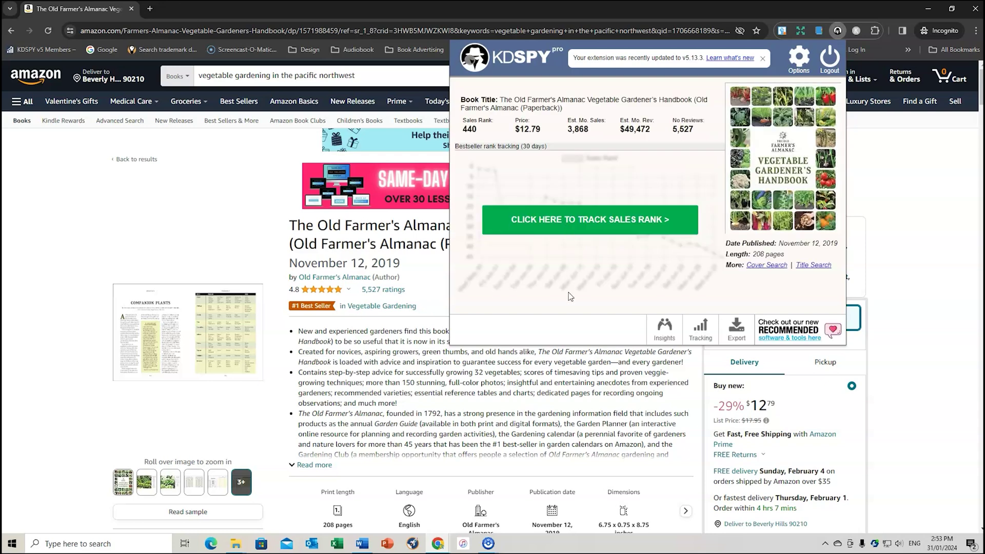
pyautogui.click(880, 223)
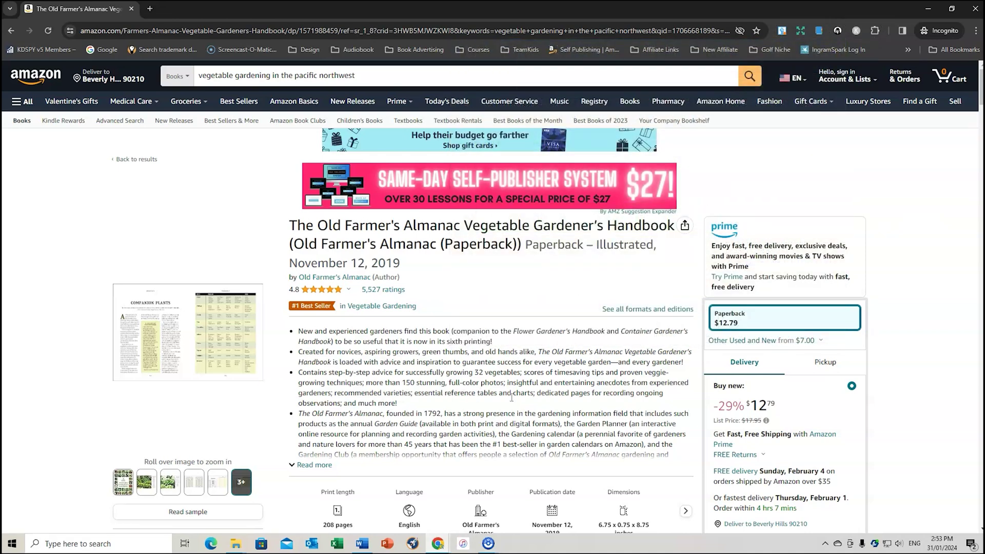
pyautogui.click(439, 544)
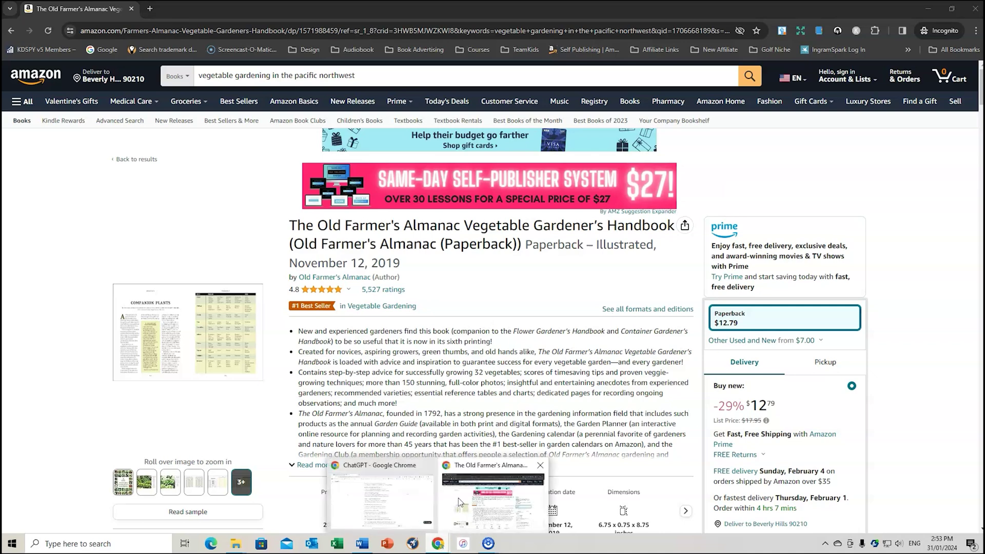
pyautogui.click(460, 502)
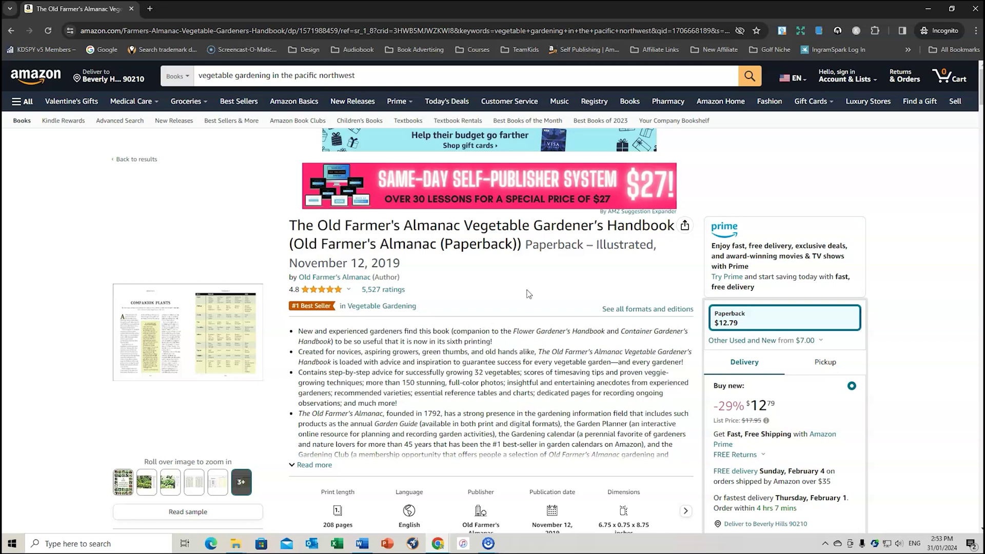
# - Go back to the Pacific Northwest vegetable gardening results and scroll to the KDSPY summary at the top
pyautogui.click(136, 161)
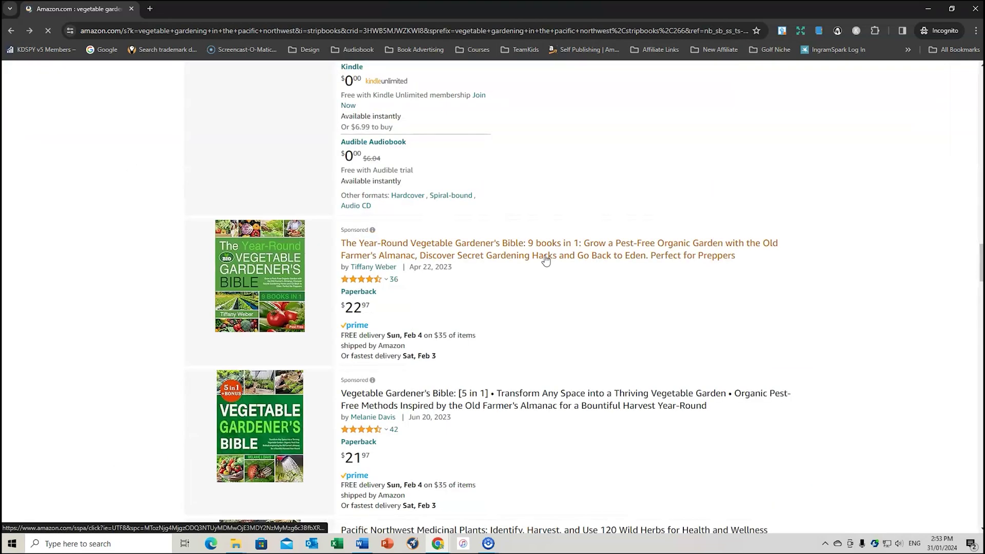
pyautogui.scroll(-15, 545, 260)
pyautogui.scroll(8, 546, 261)
pyautogui.scroll(10, 546, 260)
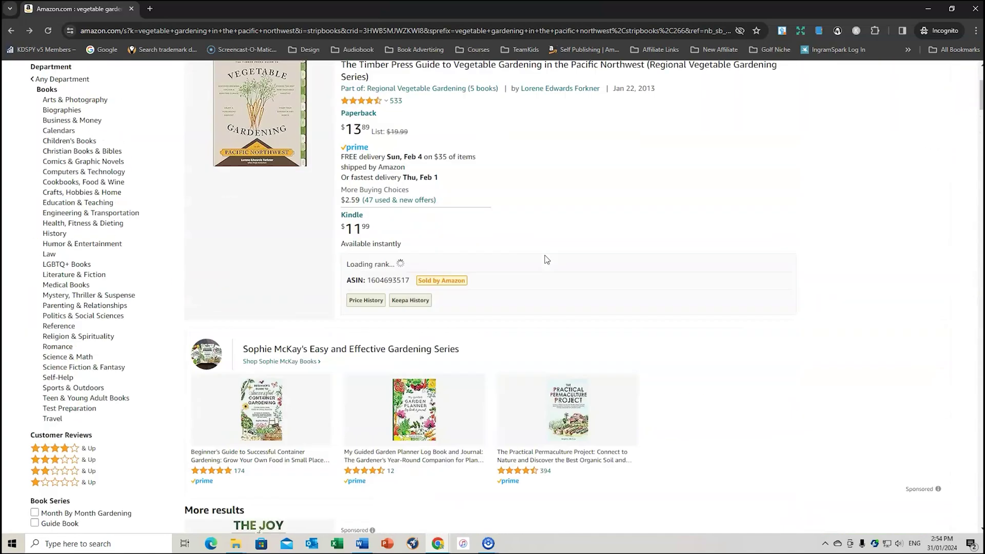
pyautogui.scroll(3, 547, 259)
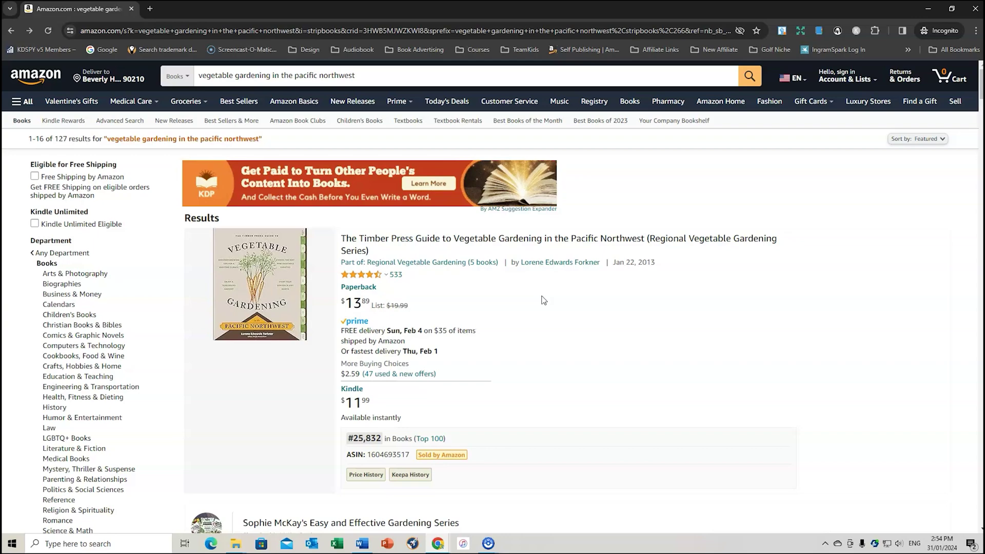
pyautogui.scroll(-3, 544, 300)
pyautogui.scroll(3, 543, 300)
# - Open KDSPY, sort by sales rank, uncheck the three worst-ranked books, then sort by reviews
pyautogui.click(837, 31)
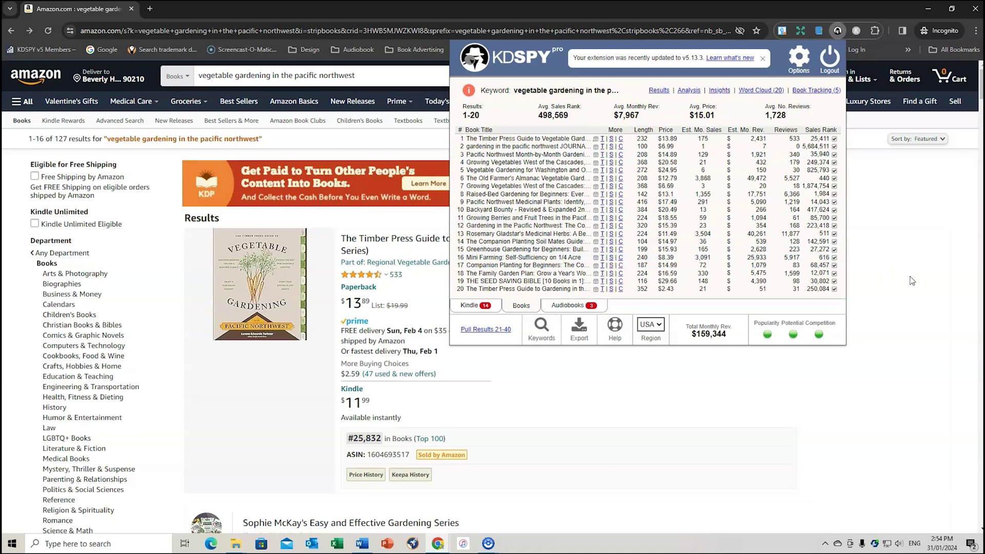
pyautogui.click(830, 131)
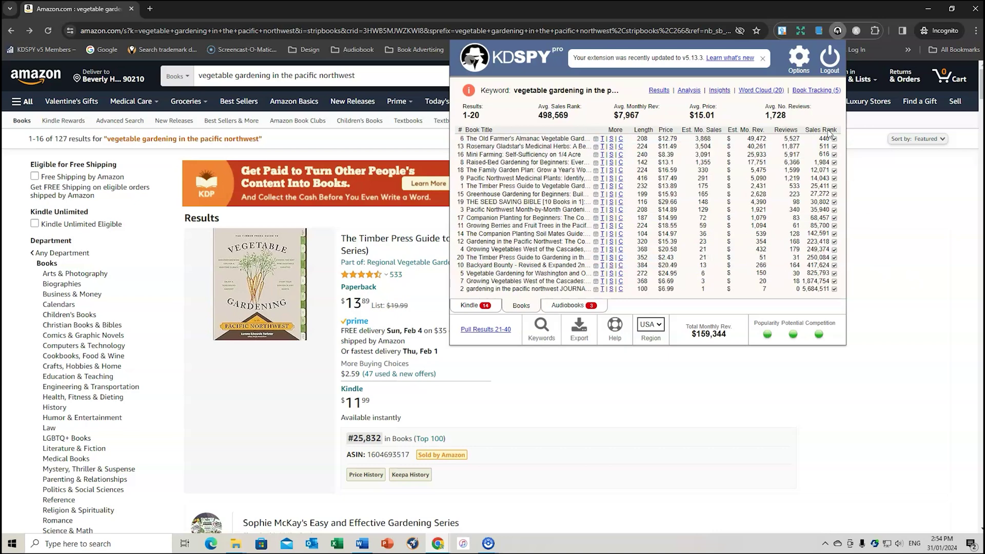
pyautogui.click(834, 288)
pyautogui.click(834, 281)
pyautogui.click(835, 273)
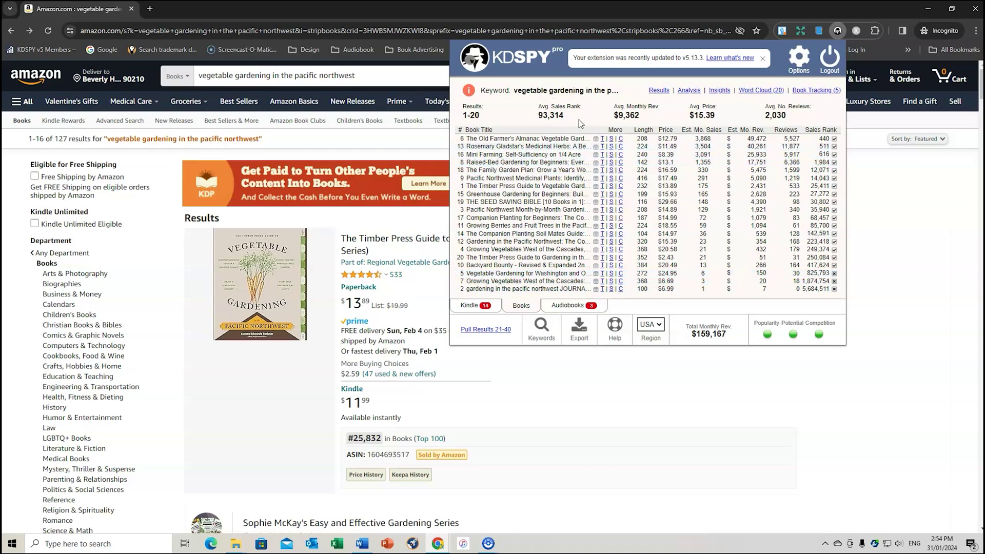
pyautogui.click(788, 131)
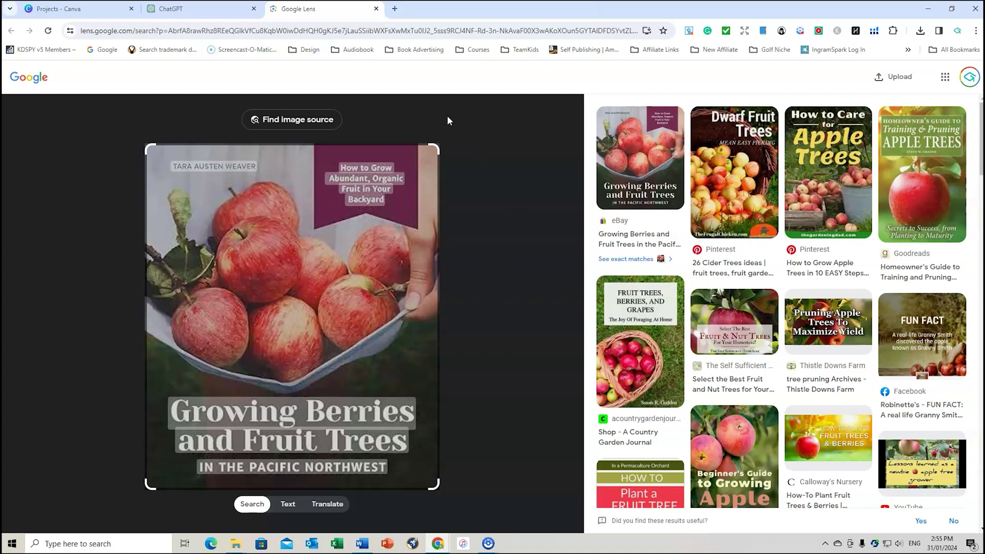
# - Bring back the Amazon KDSPY window and view the audiobook results, then return to Books
pyautogui.moveTo(438, 543)
pyautogui.click(500, 501)
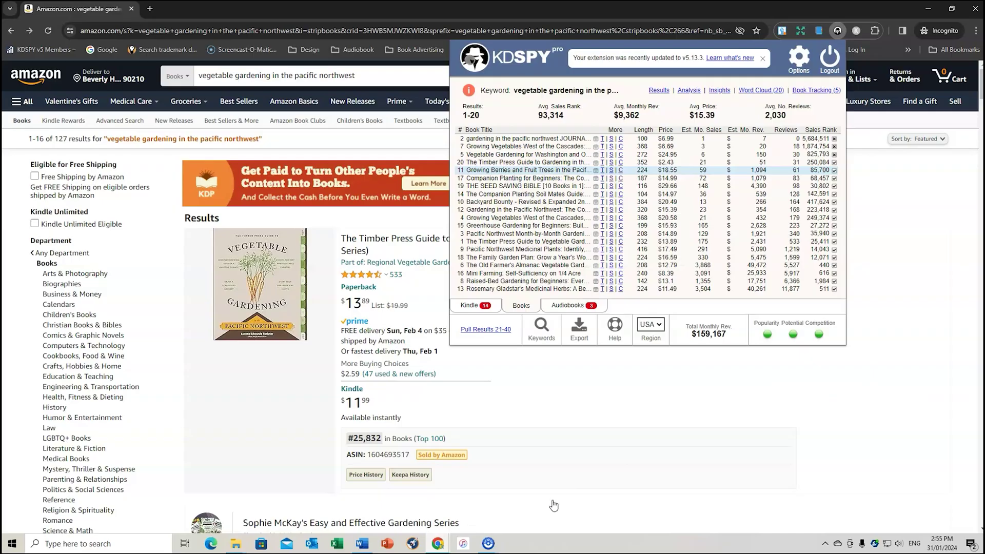
pyautogui.moveTo(767, 336)
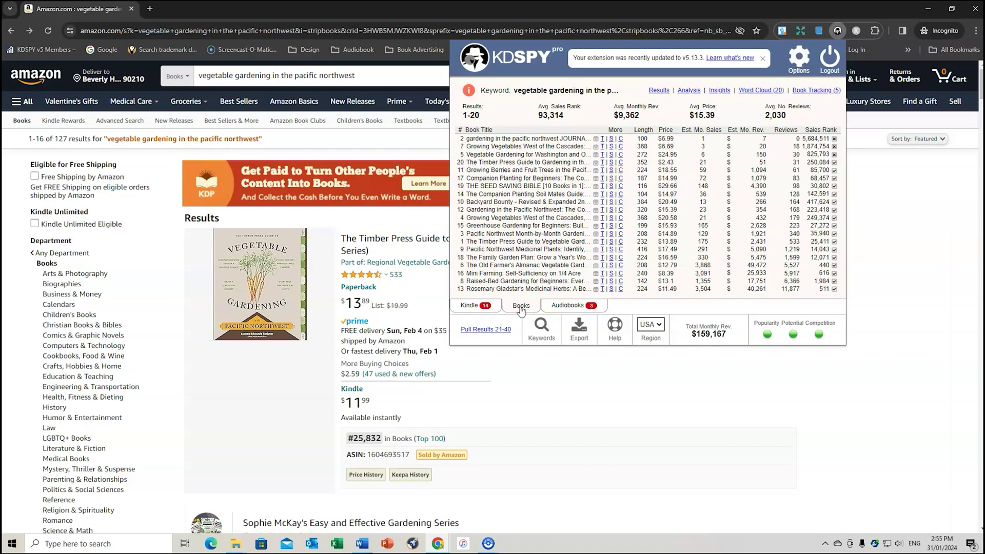
pyautogui.click(559, 308)
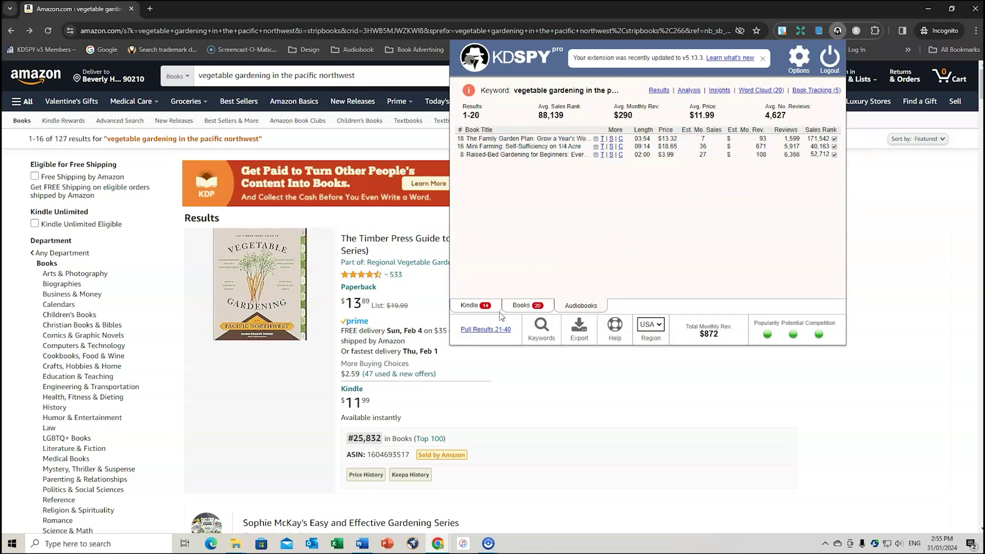
pyautogui.click(518, 306)
# - Pull results 21–40, sort by sales rank, exclude book 24, then sort by fewest reviews
pyautogui.click(483, 330)
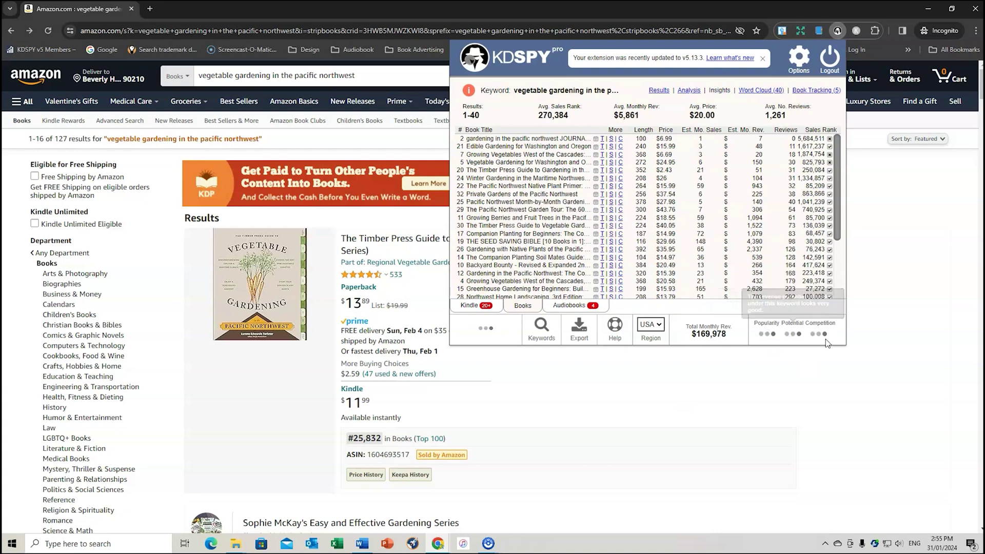
pyautogui.scroll(-1, 840, 257)
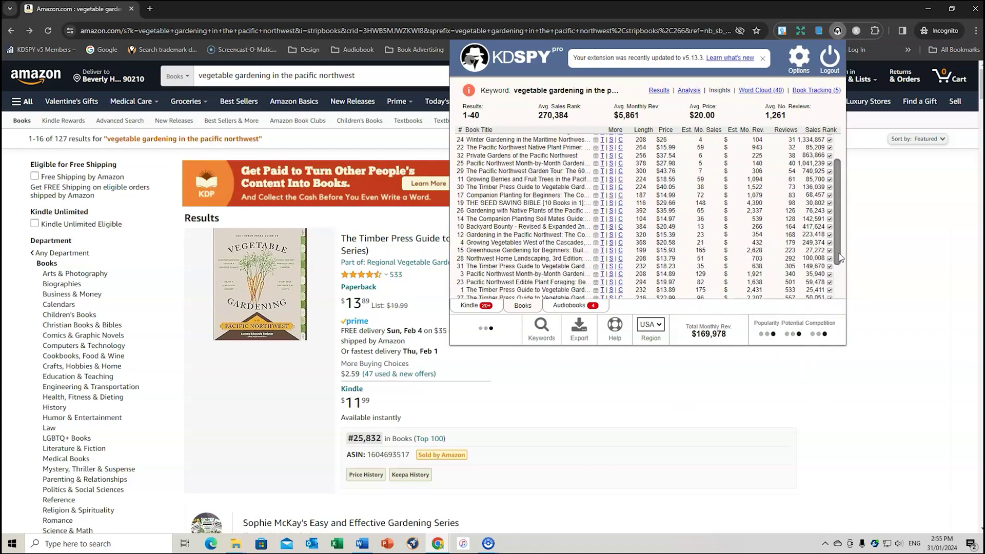
pyautogui.click(823, 133)
pyautogui.moveTo(838, 198); pyautogui.dragTo(833, 312)
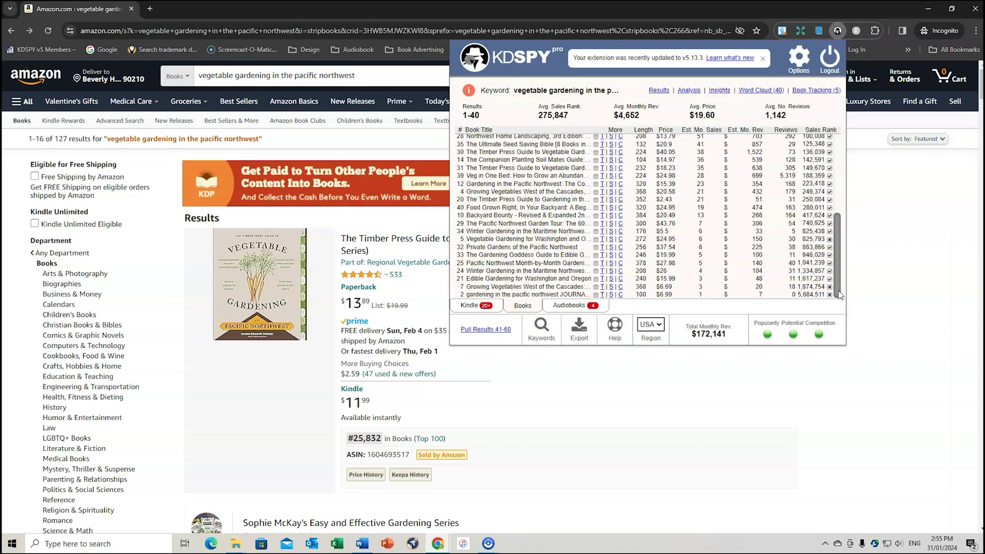
pyautogui.click(830, 270)
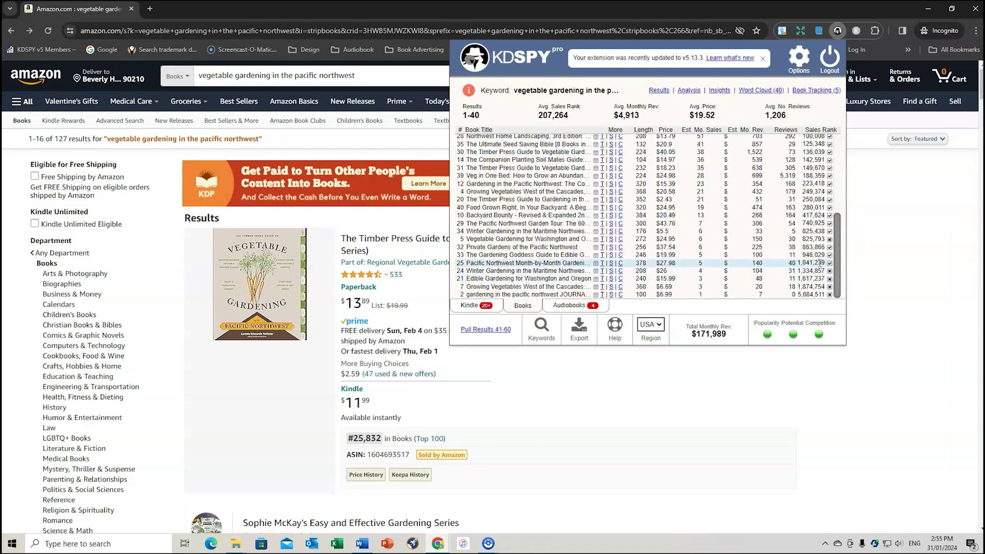
pyautogui.scroll(5, 795, 180)
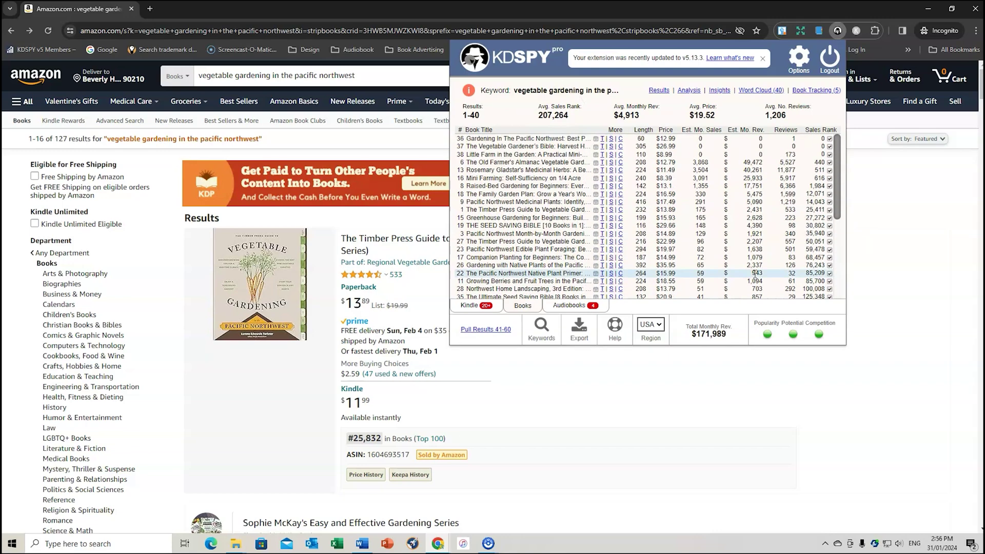
pyautogui.click(787, 131)
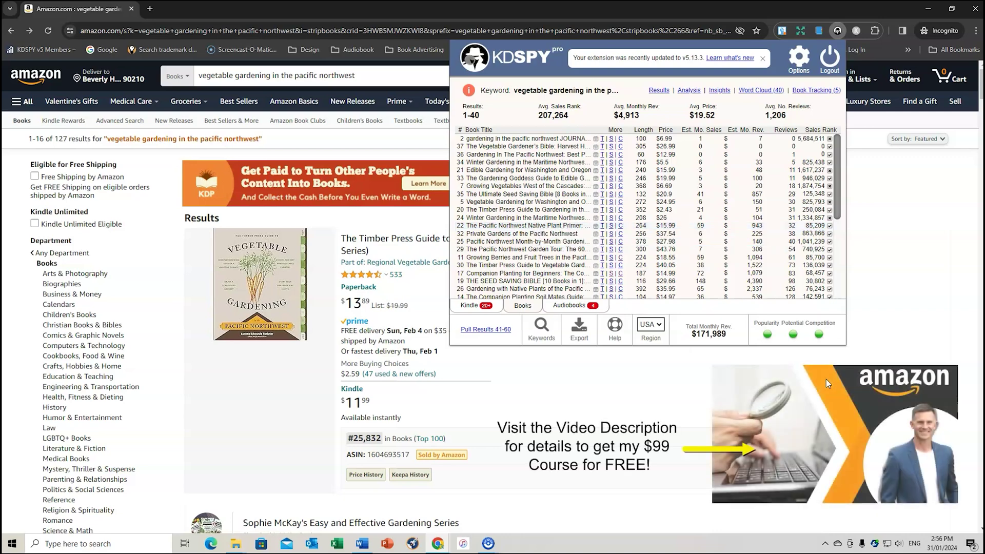
# - Show KDSPY's ChatGPT Niche & Genre Insights prompts for the vegetable gardening keyword
pyautogui.click(719, 91)
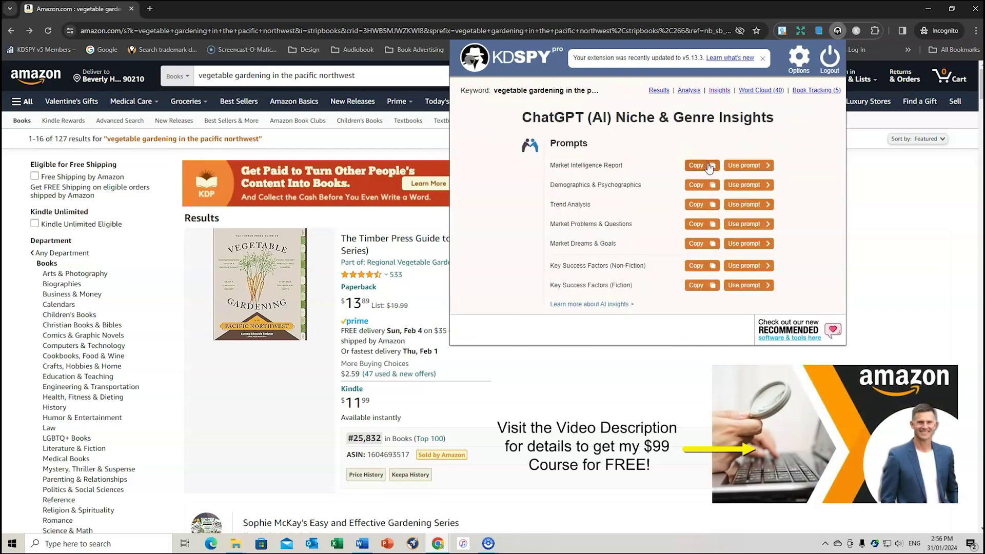